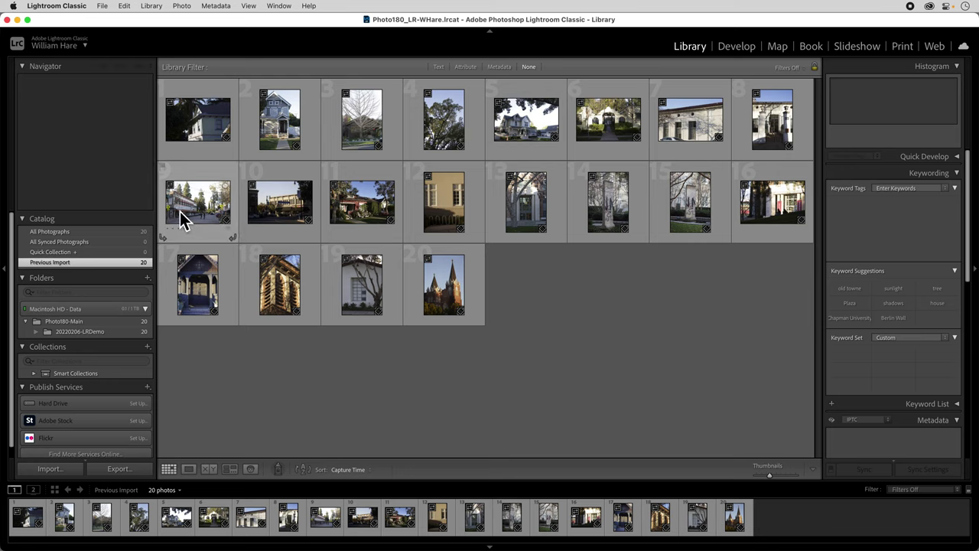
# Select the first house photo and show it enlarged in Loupe, toggling to Grid and back.
pyautogui.click(182, 140)
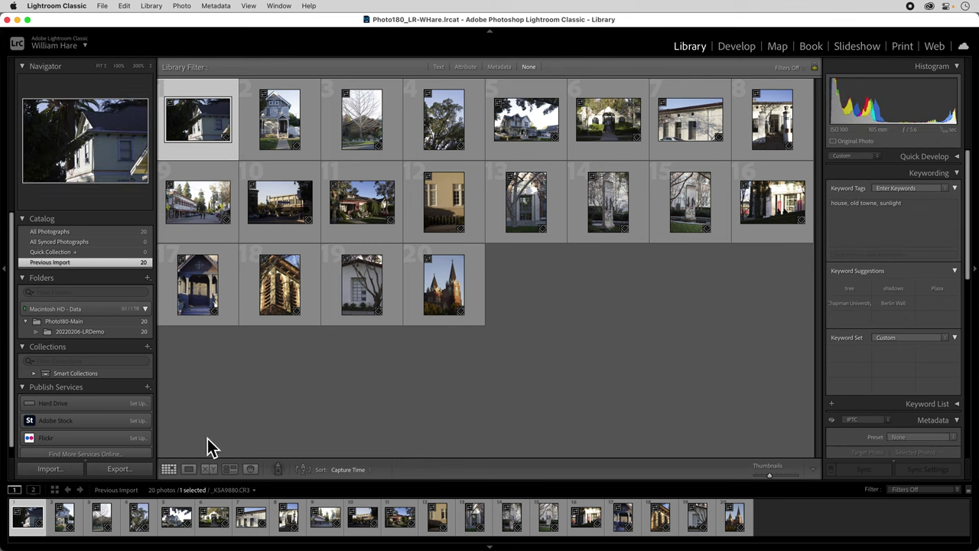
pyautogui.click(189, 469)
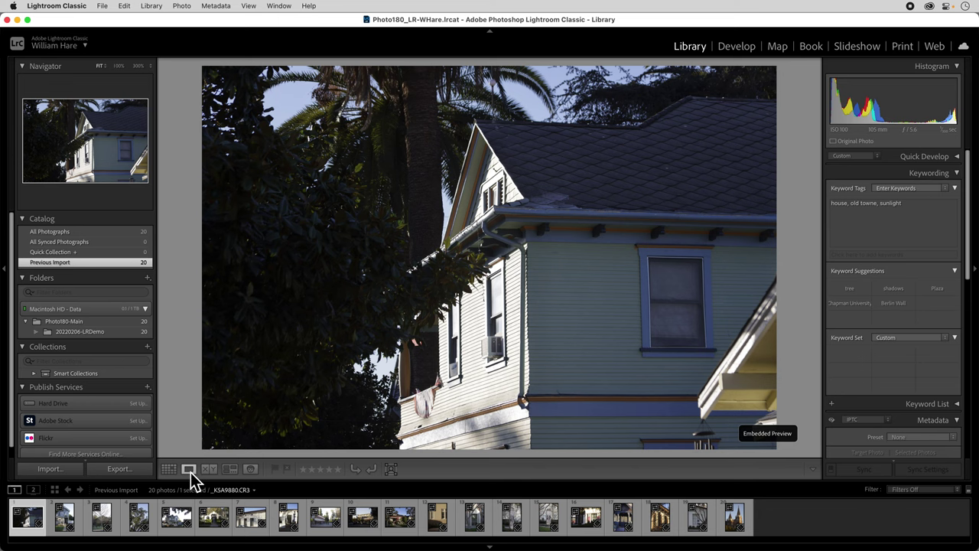
pyautogui.press('g')
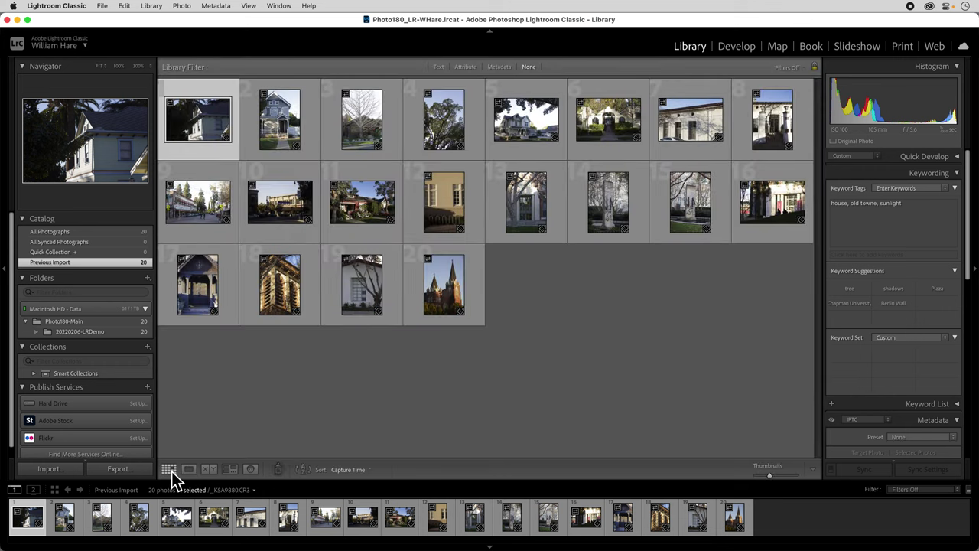
pyautogui.press('e')
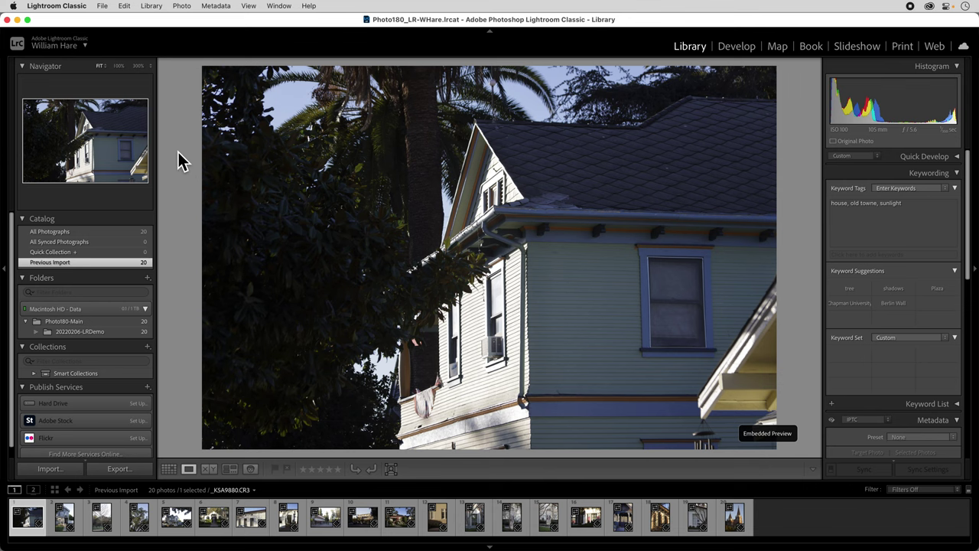
pyautogui.press('alt')
# Set the Loupe background to Black, trying Darker Gray before returning to Black.
pyautogui.rightClick(181, 155)
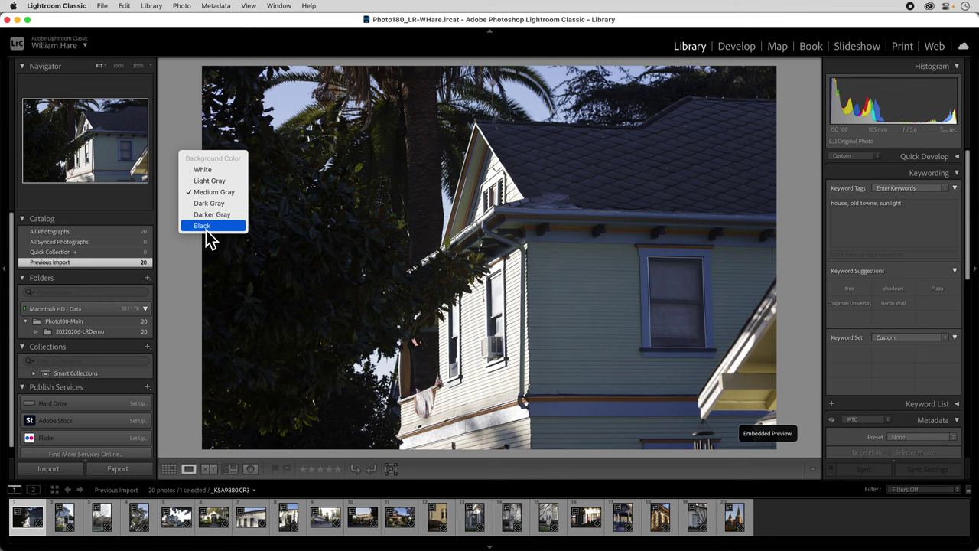
pyautogui.click(207, 229)
pyautogui.rightClick(185, 180)
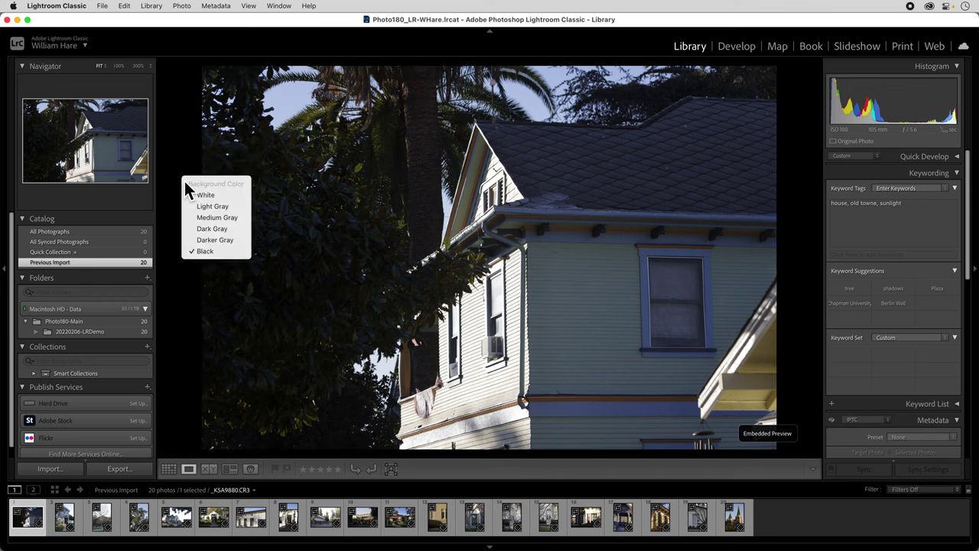
pyautogui.click(205, 242)
pyautogui.rightClick(187, 227)
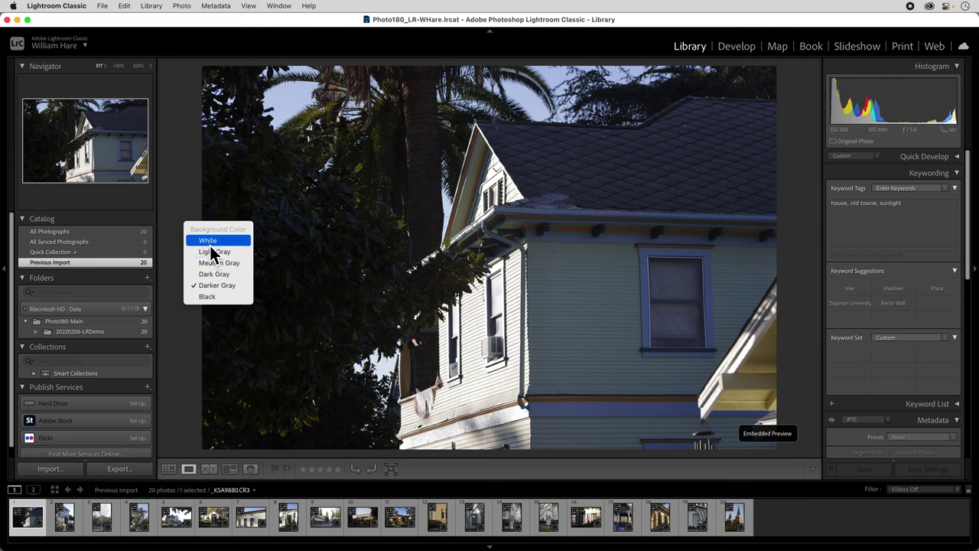
pyautogui.click(212, 300)
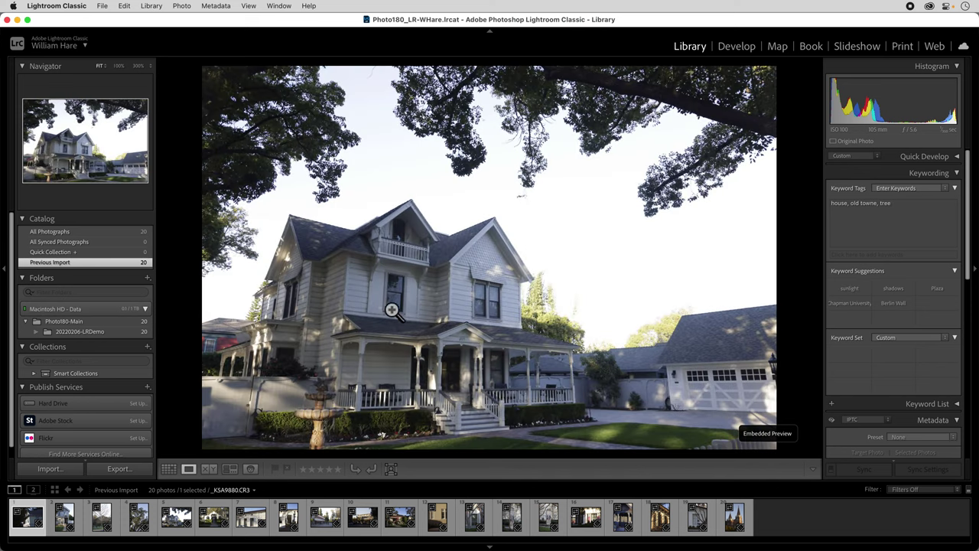
pyautogui.click(32, 520)
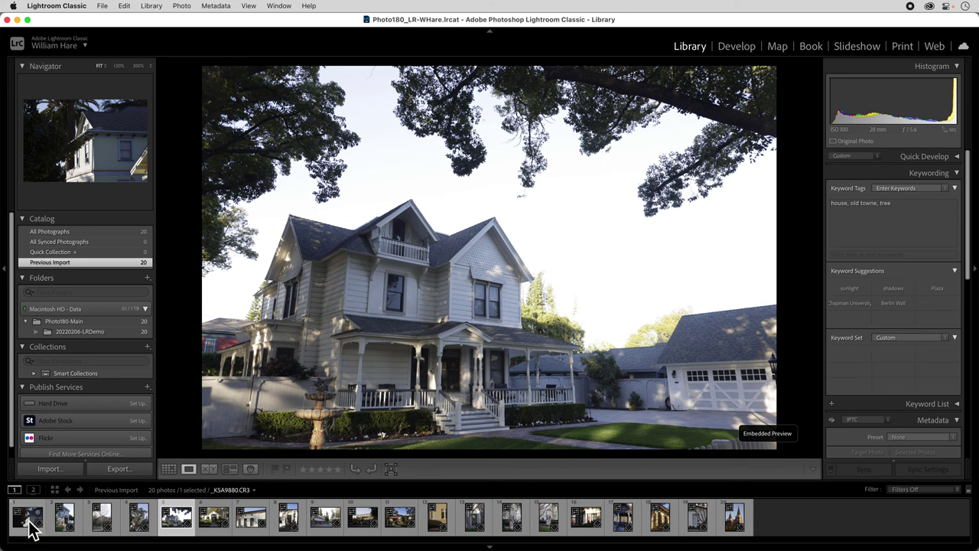
# Show the first house photo enlarged from the filmstrip and open the Photo menu.
pyautogui.click(30, 523)
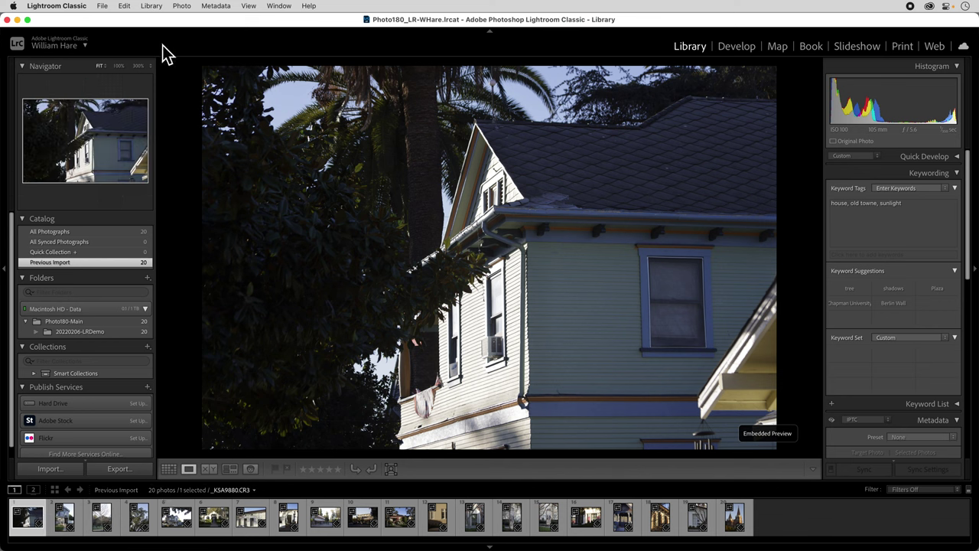
pyautogui.click(184, 7)
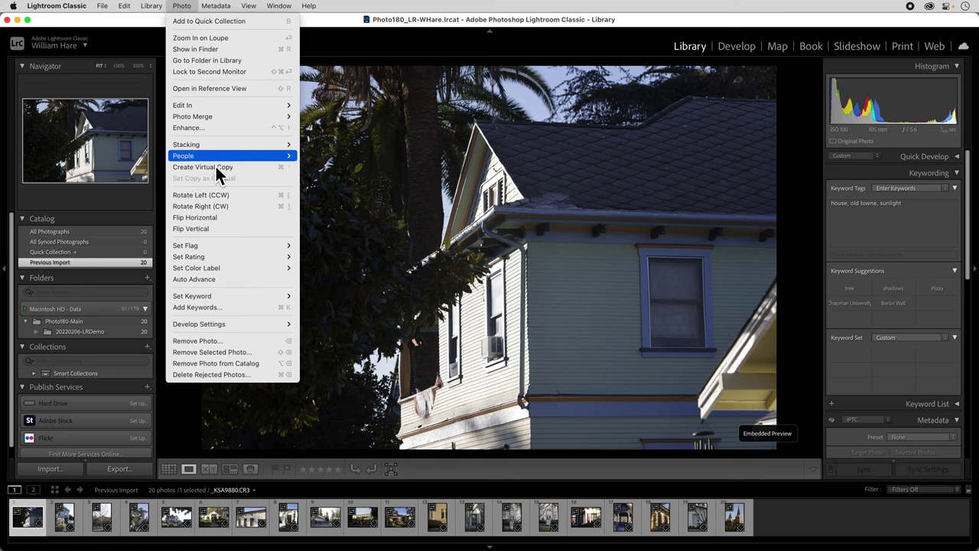
# Inspect the Set Flag, Set Rating and Set Color Label submenus without applying anything.
pyautogui.moveTo(205, 250)
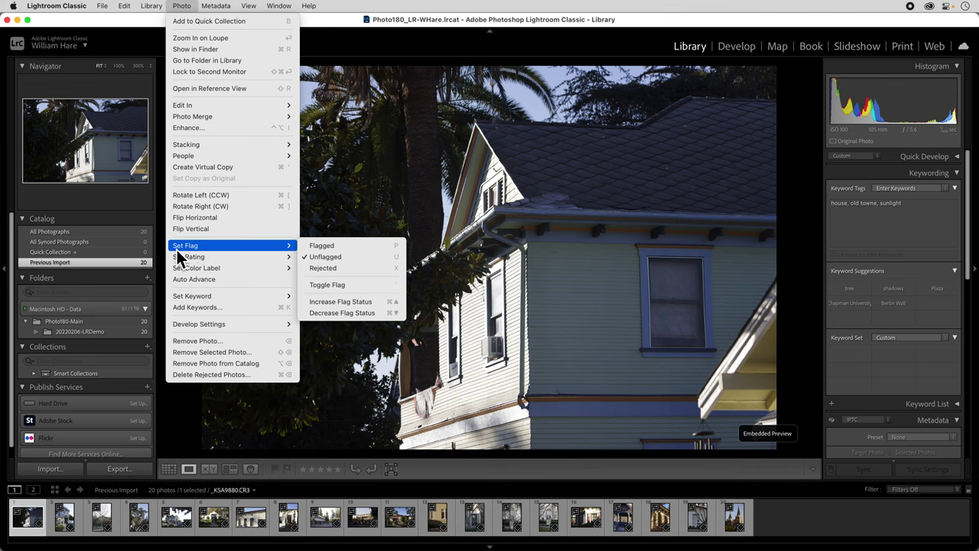
pyautogui.moveTo(175, 272)
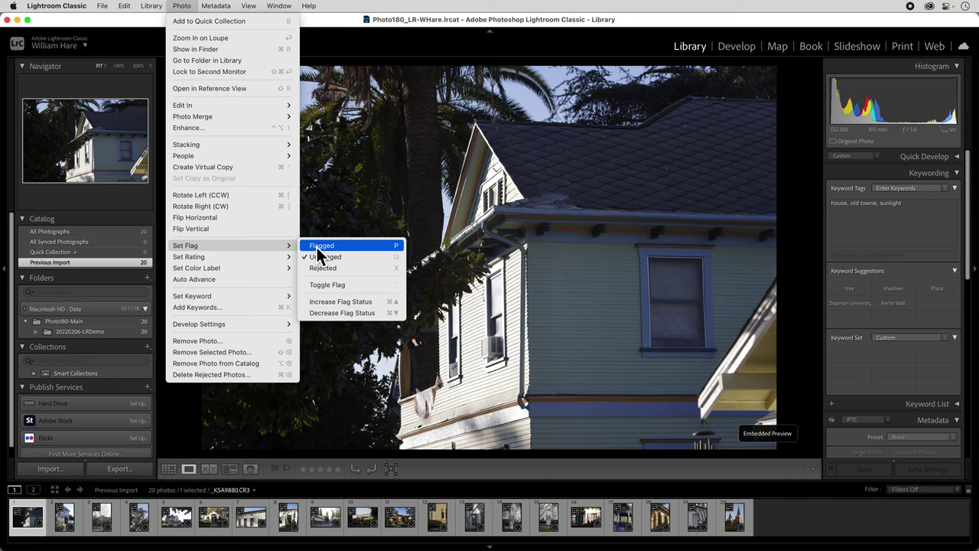
# In Grid, flag and unflag the tree photo 4, rate it five stars, then clear the rating.
pyautogui.click(268, 289)
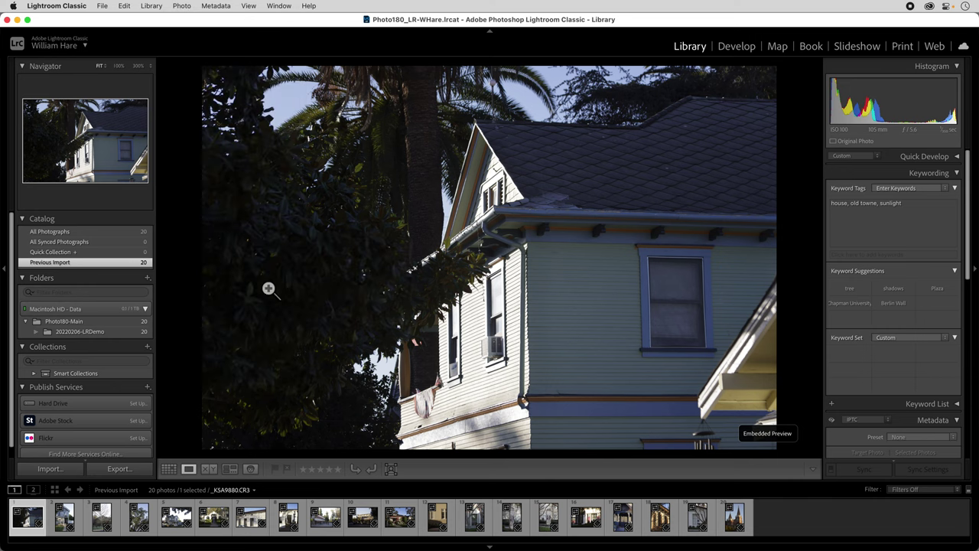
pyautogui.click(169, 469)
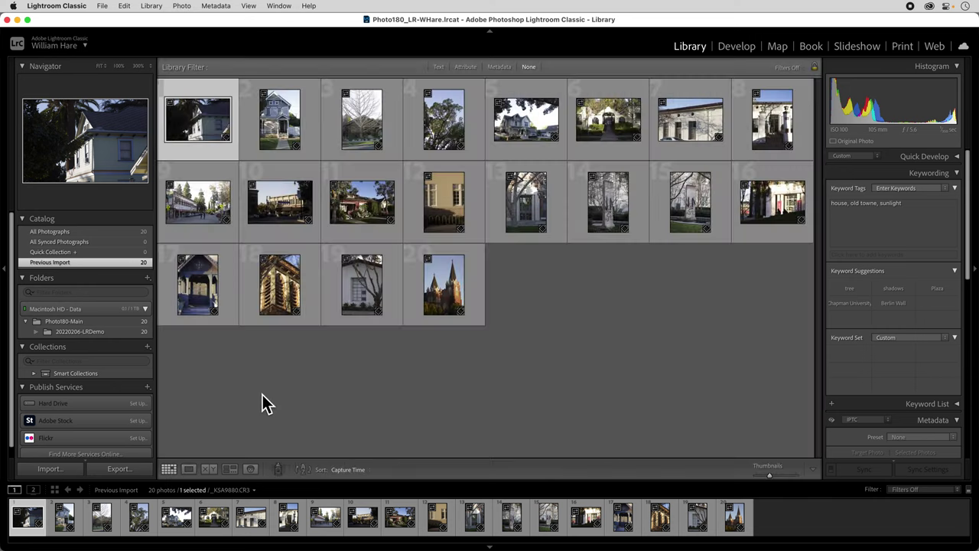
pyautogui.click(412, 87)
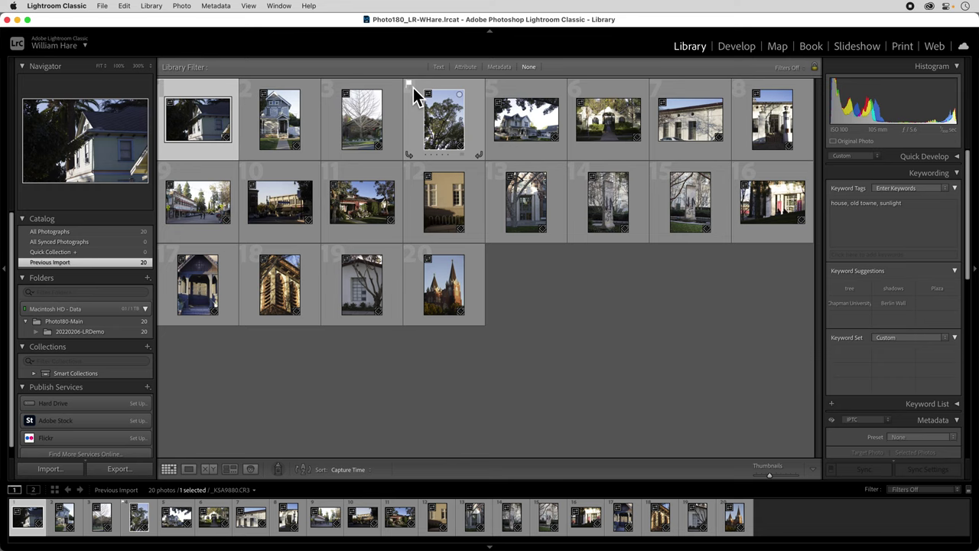
pyautogui.click(412, 86)
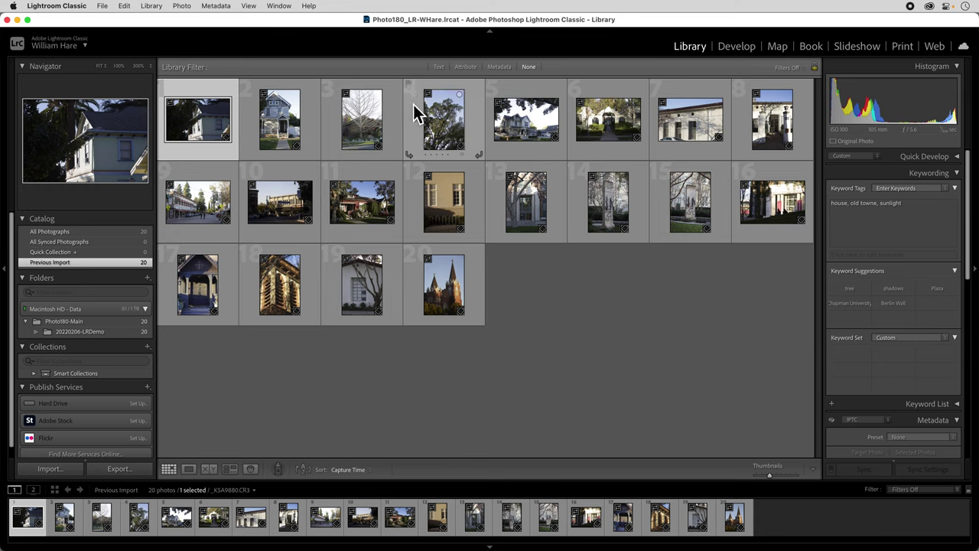
pyautogui.click(430, 167)
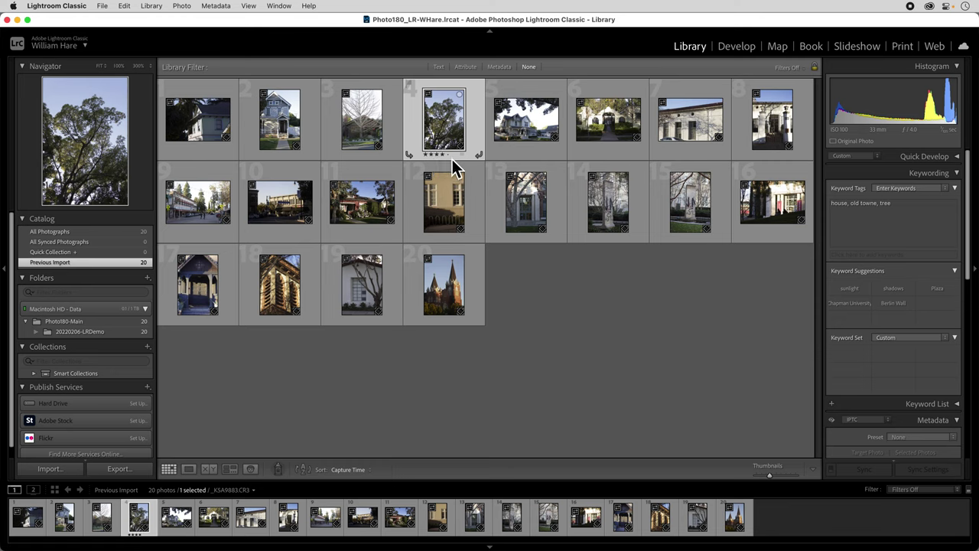
pyautogui.press('5')
pyautogui.press('0')
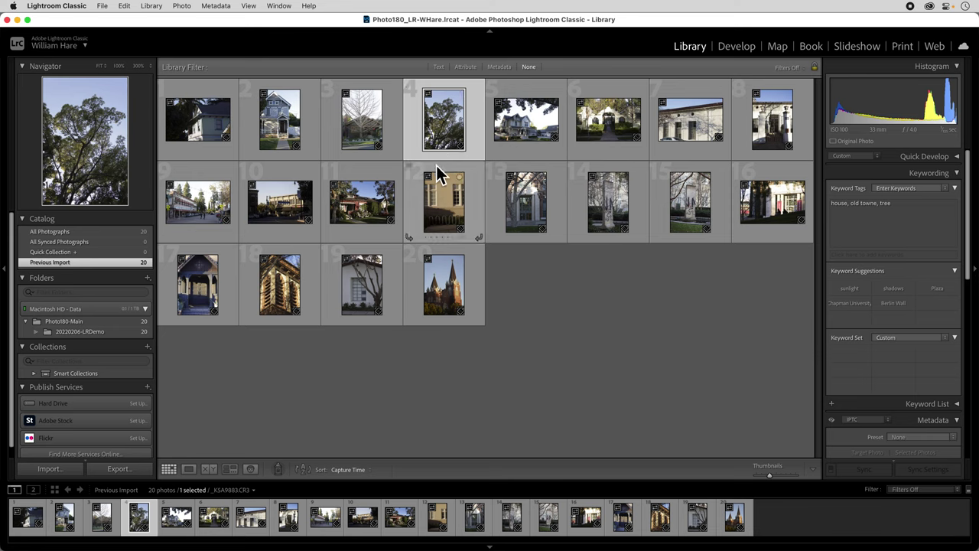
pyautogui.press('0')
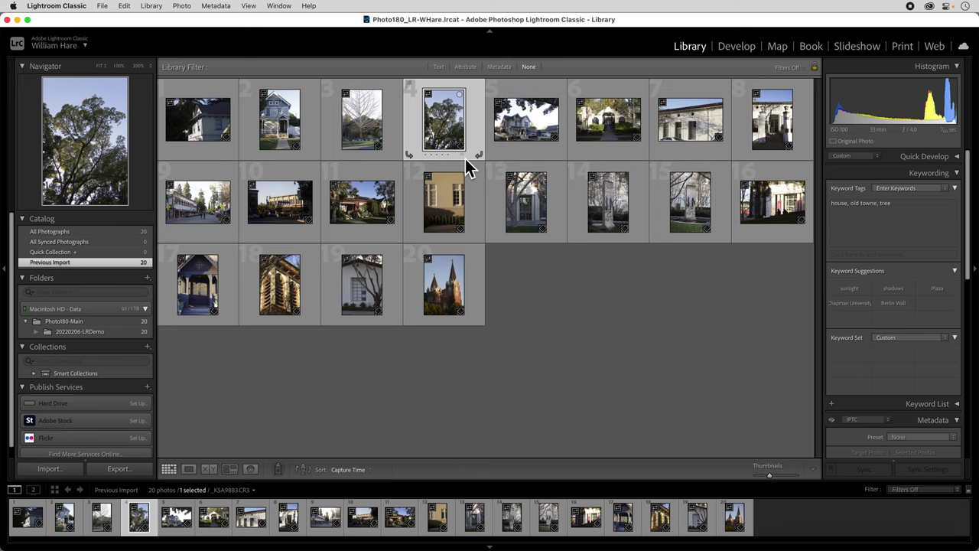
pyautogui.click(464, 158)
pyautogui.click(460, 155)
pyautogui.click(466, 158)
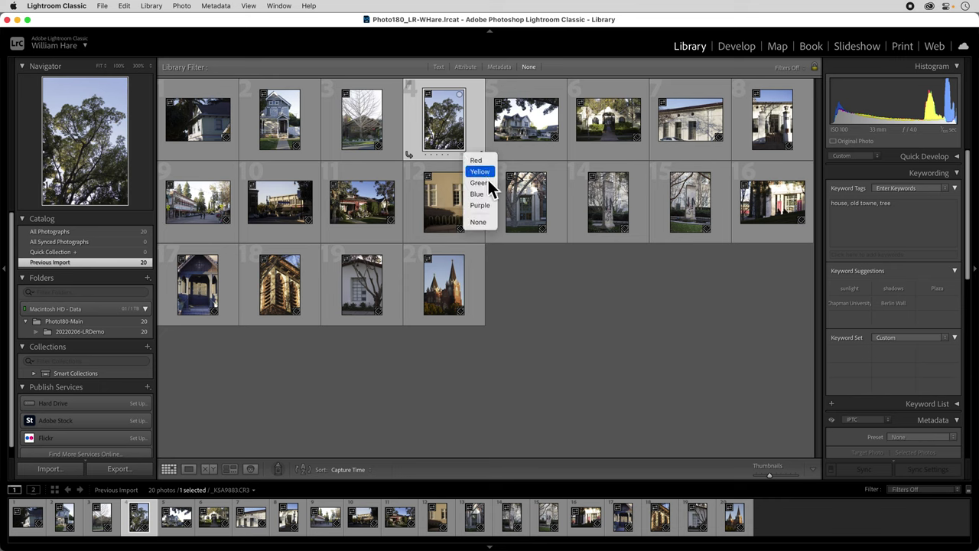
pyautogui.click(476, 138)
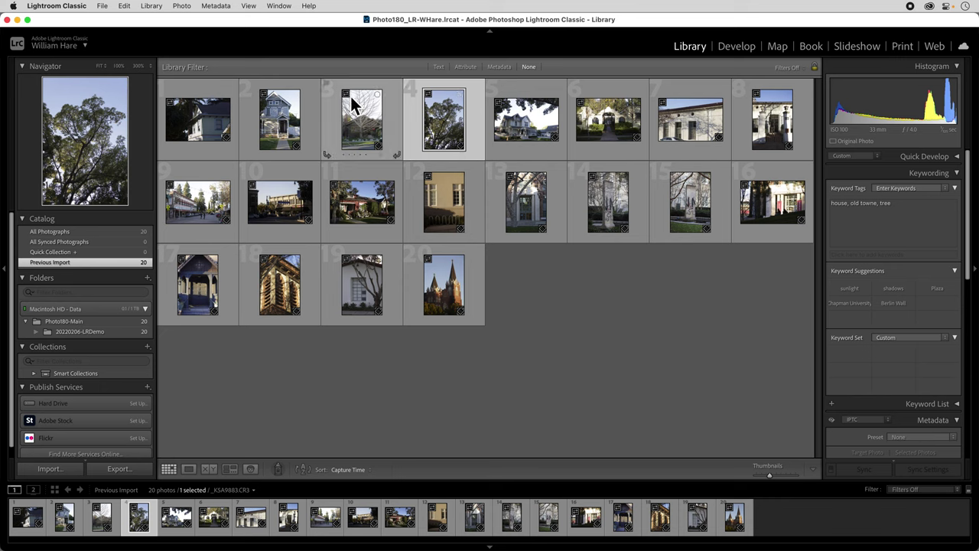
pyautogui.click(182, 6)
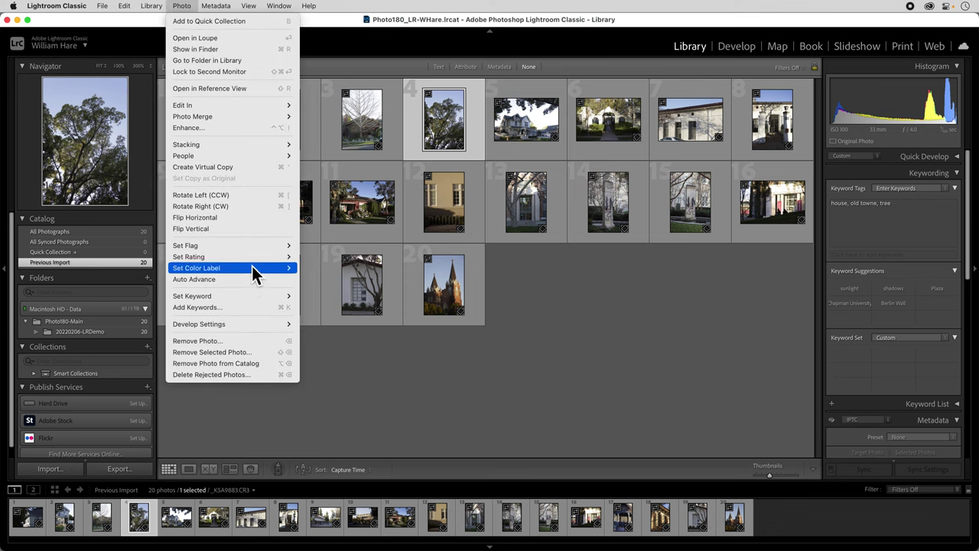
pyautogui.moveTo(258, 269)
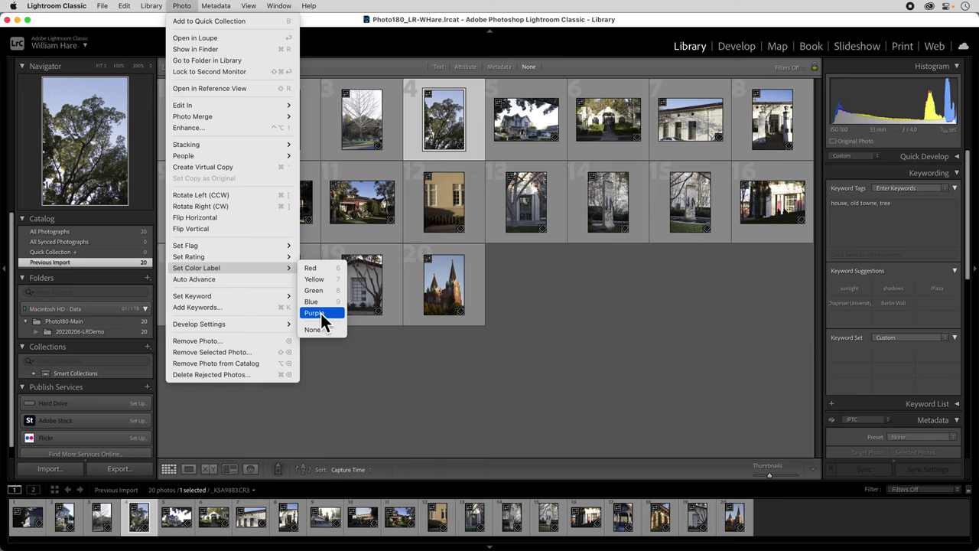
pyautogui.click(190, 8)
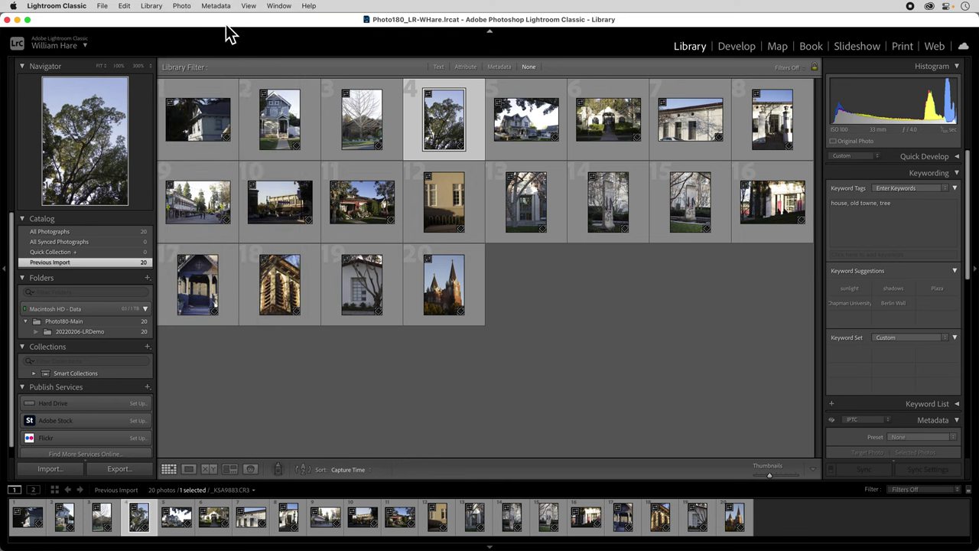
pyautogui.click(184, 6)
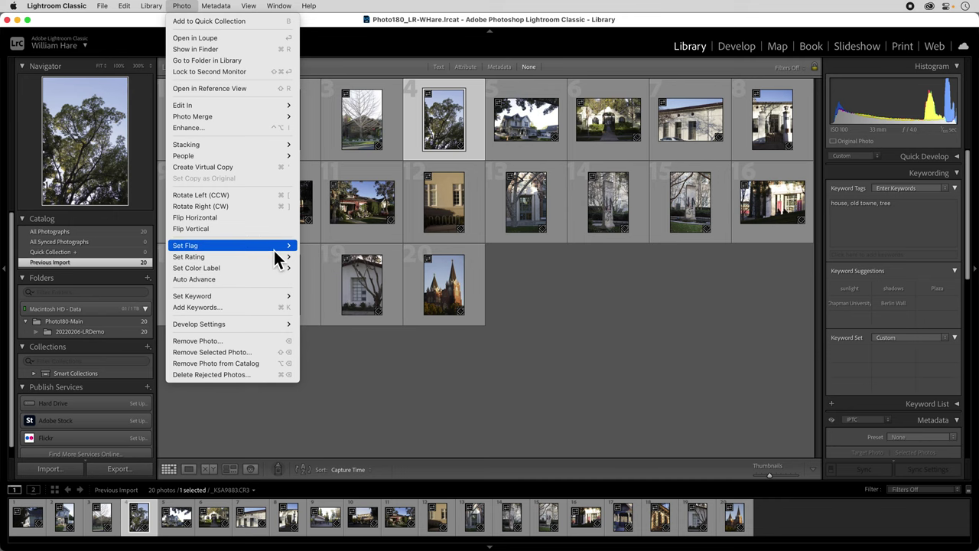
pyautogui.moveTo(291, 245)
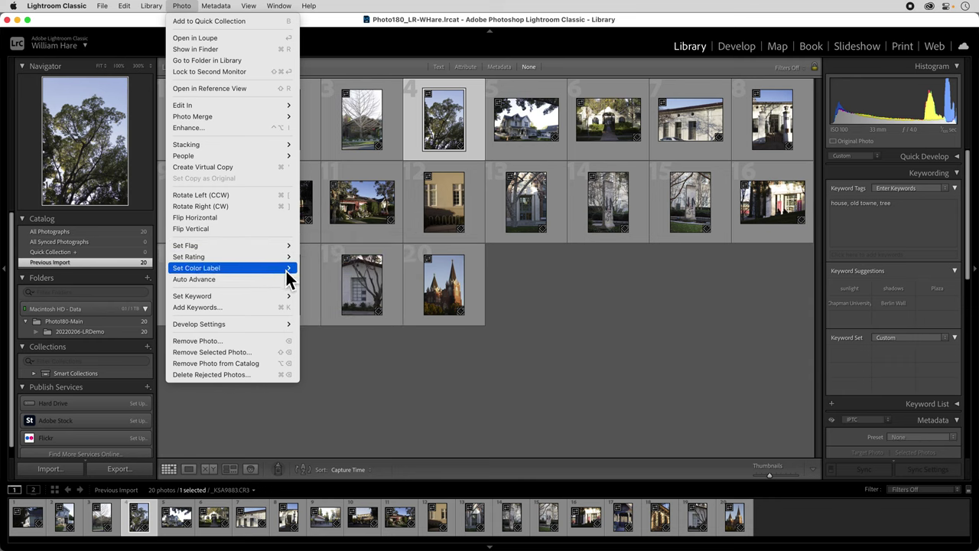
pyautogui.click(455, 360)
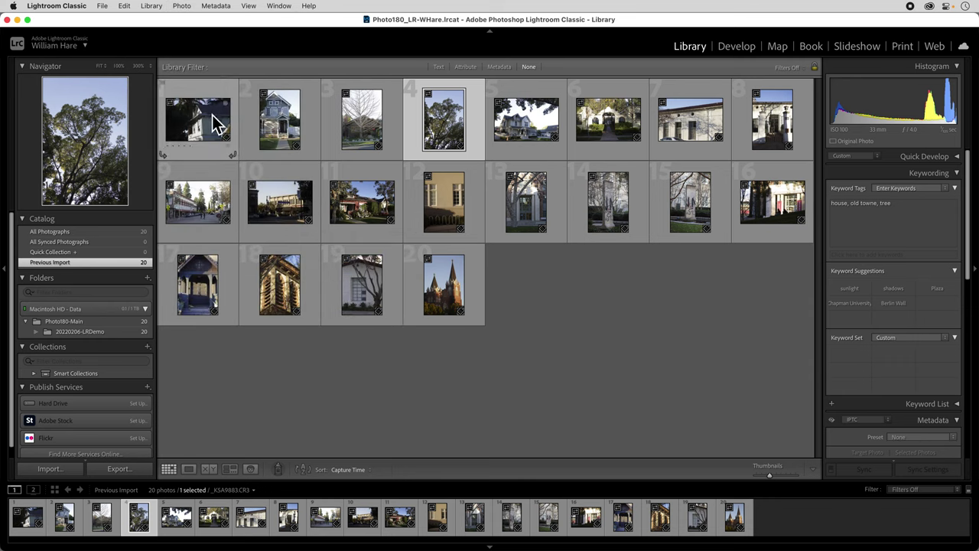
pyautogui.click(211, 119)
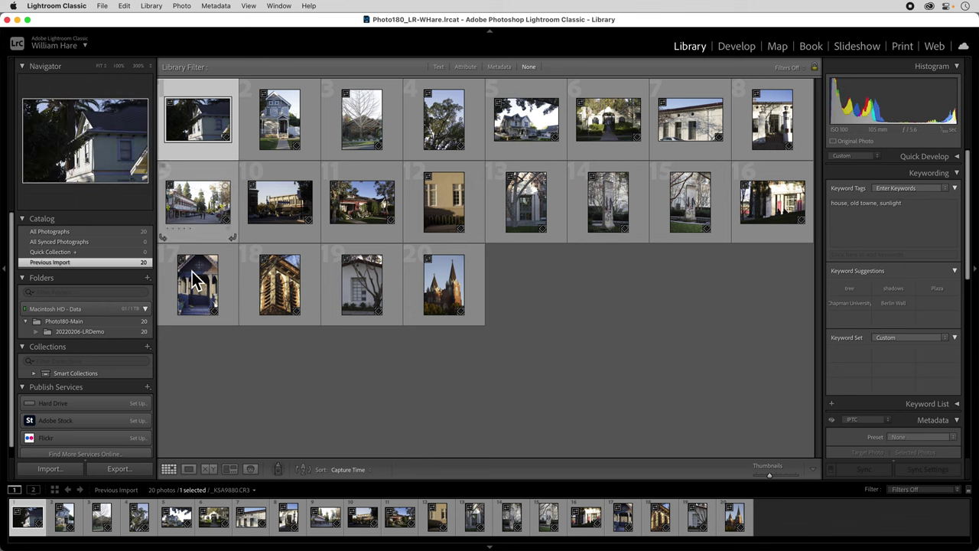
# Show house photo 1 enlarged in Loupe view.
pyautogui.click(195, 470)
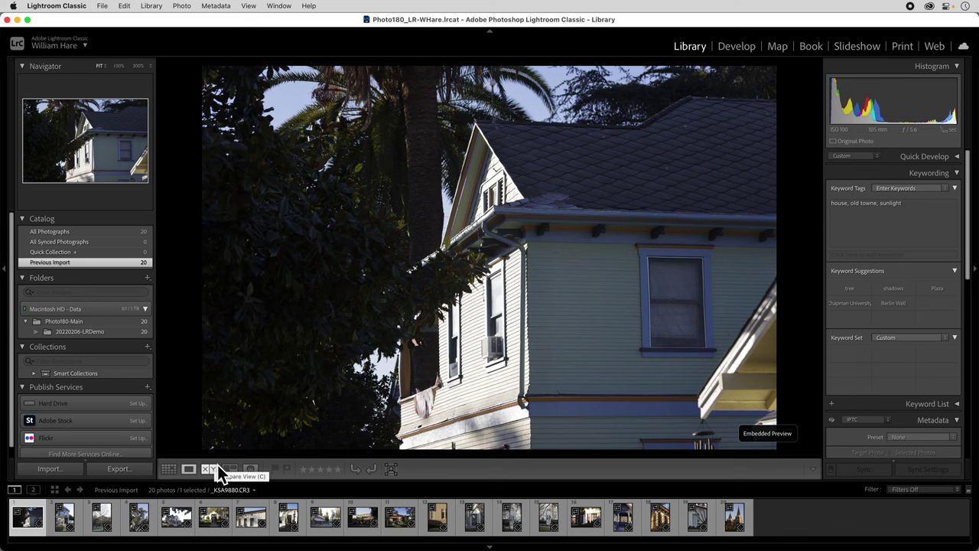
# Step through photos 2–12 in Loupe, giving one star to photos 3, 5, 7, 10 and 12.
pyautogui.press('Right')
pyautogui.press('Right')
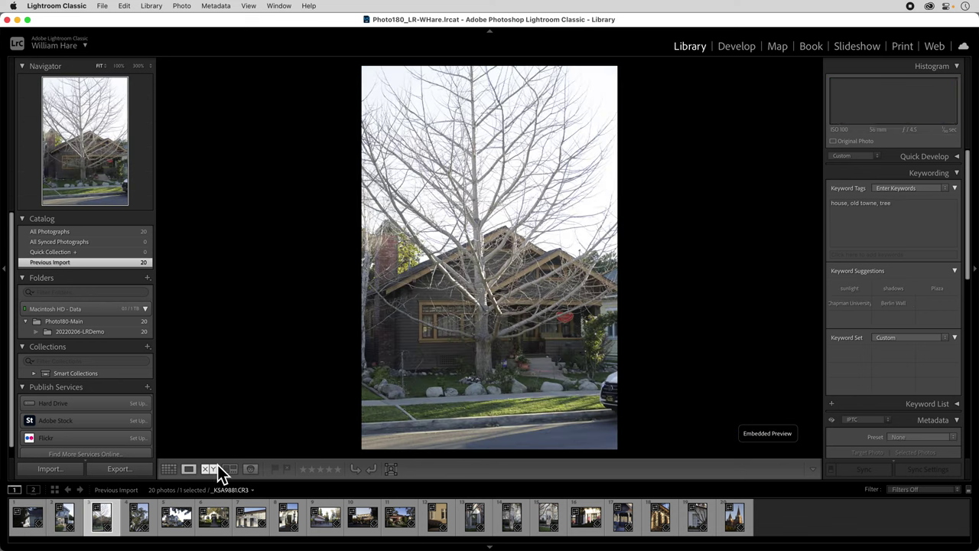
pyautogui.press('1')
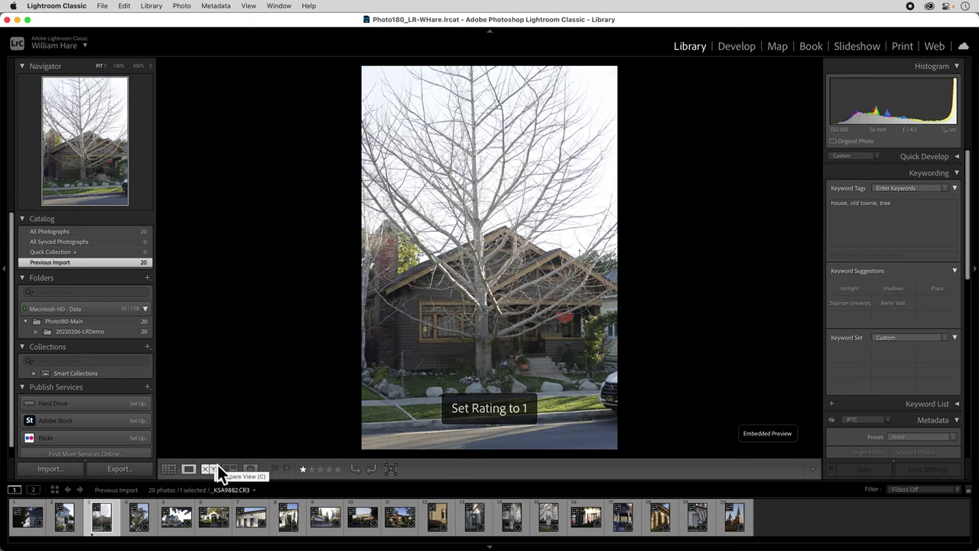
pyautogui.press('Right')
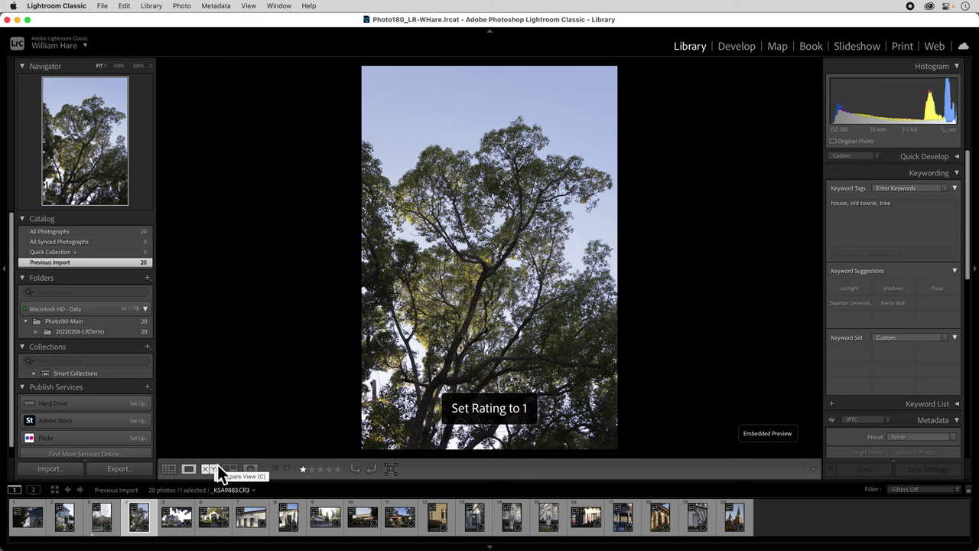
pyautogui.press('Right')
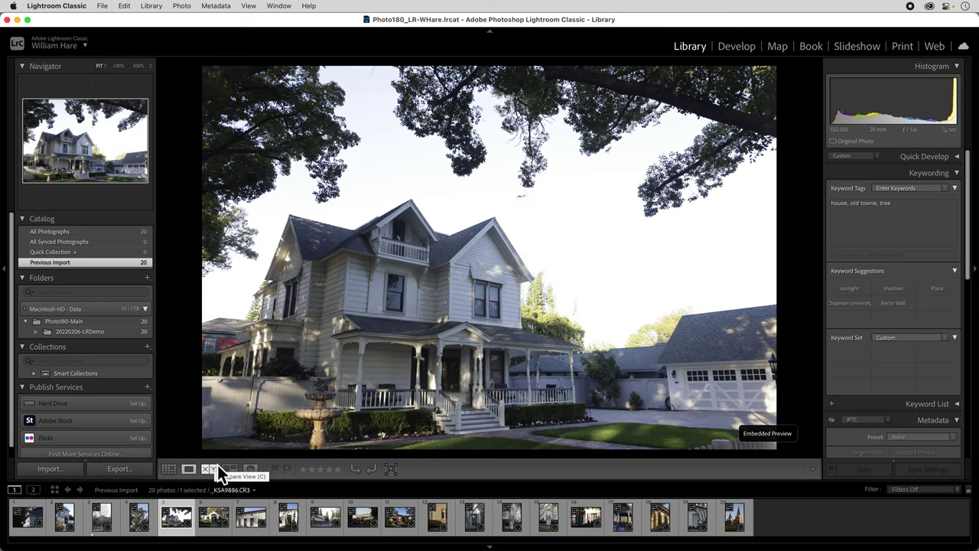
pyautogui.press('1')
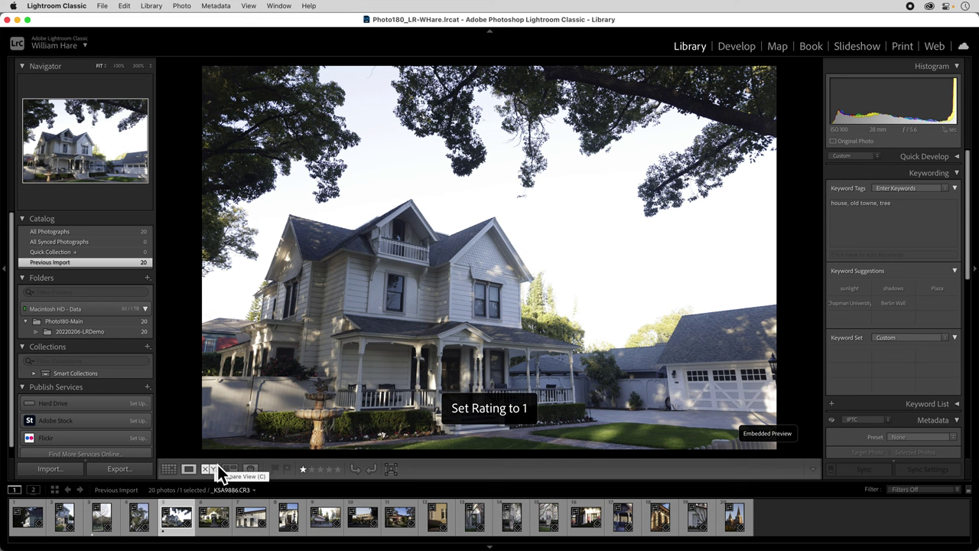
pyautogui.press('Right')
pyautogui.press('Right')
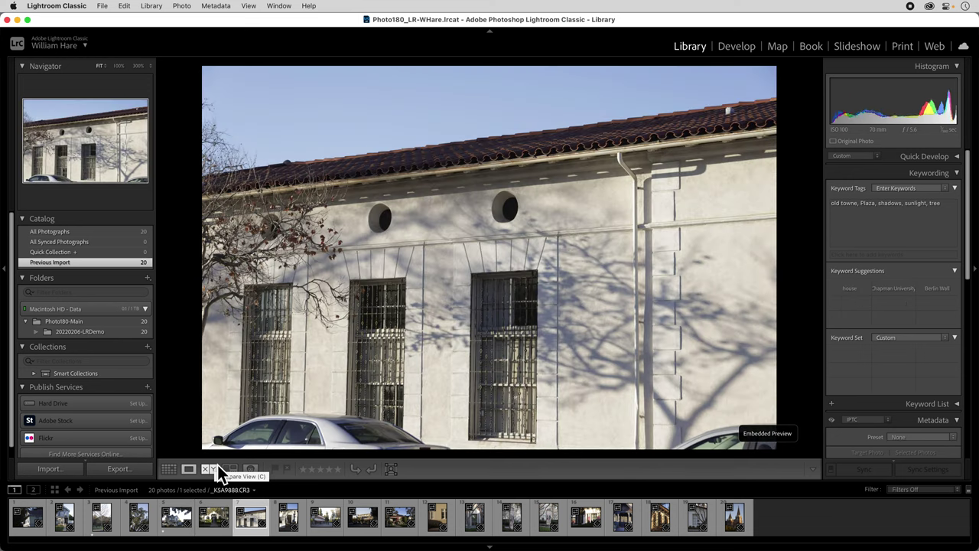
pyautogui.press('1')
pyautogui.press('Right')
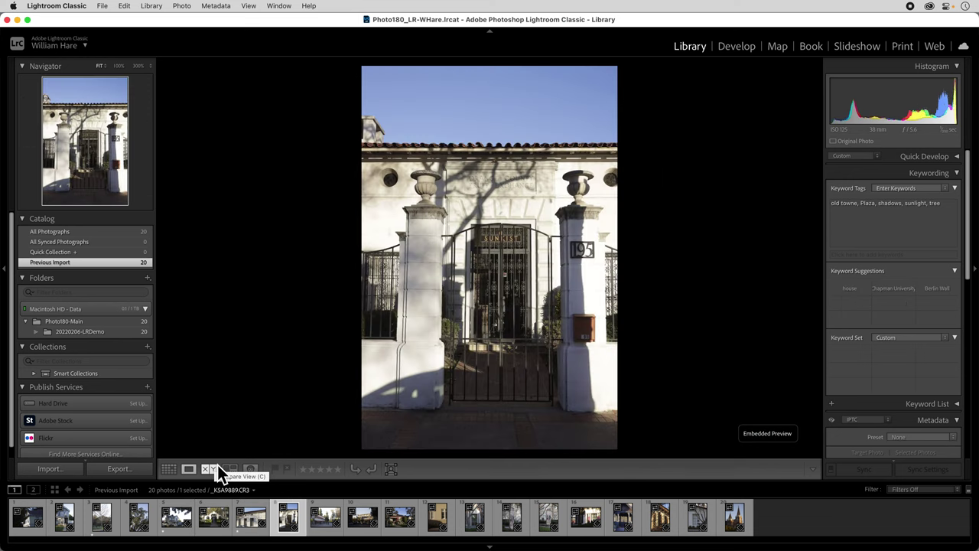
pyautogui.press('Right')
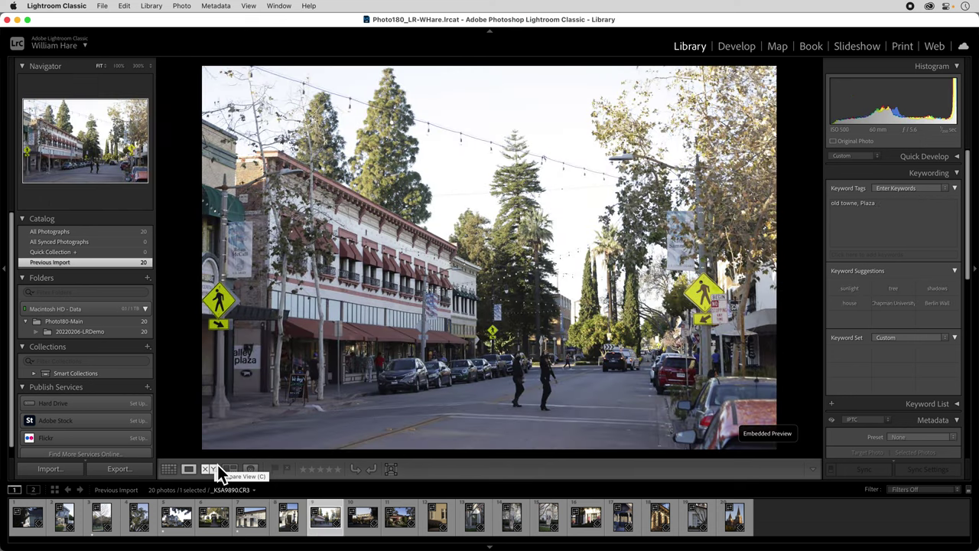
pyautogui.press('Right')
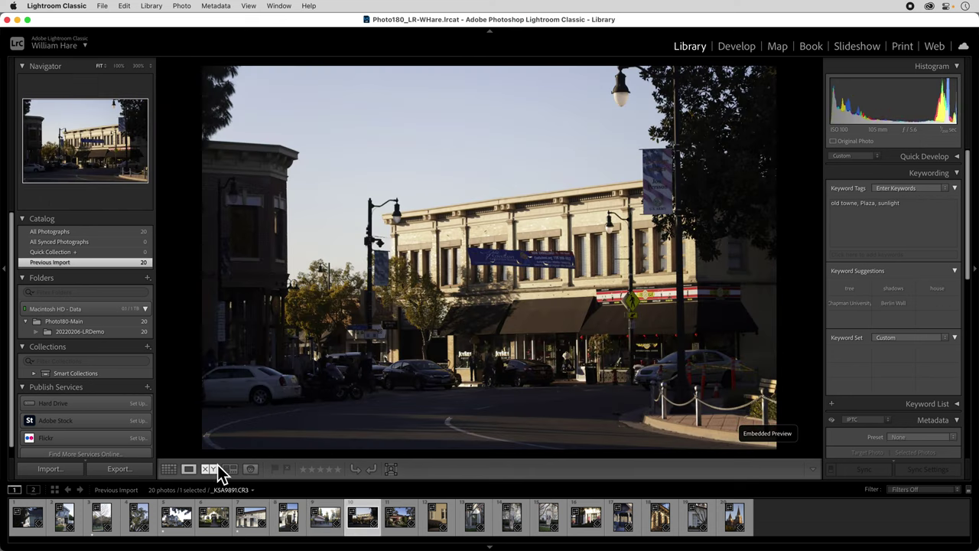
pyautogui.press('1')
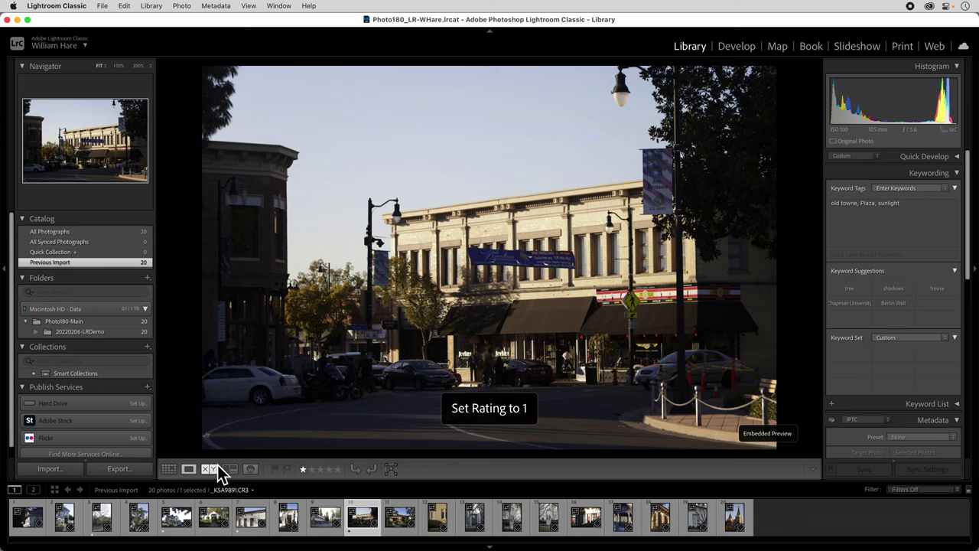
pyautogui.press('Right')
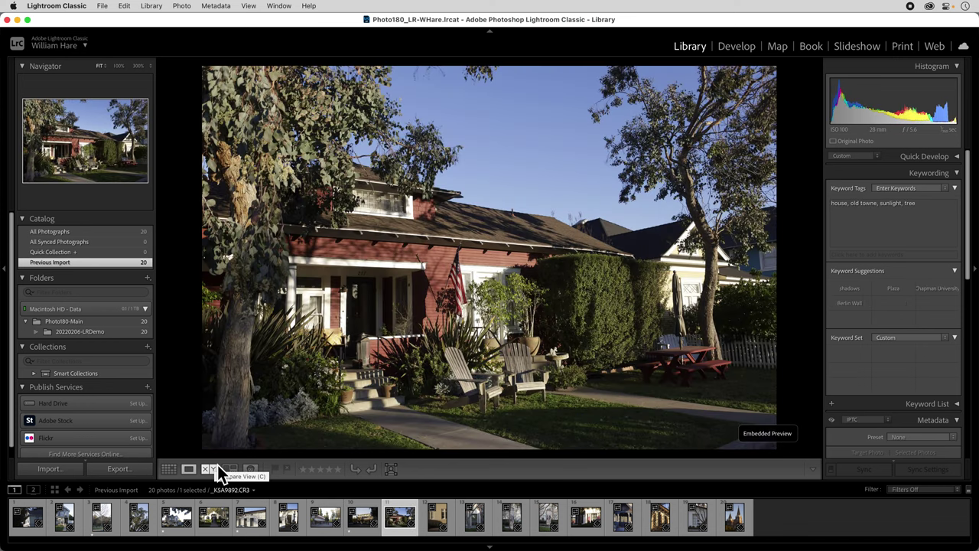
pyautogui.press('Right')
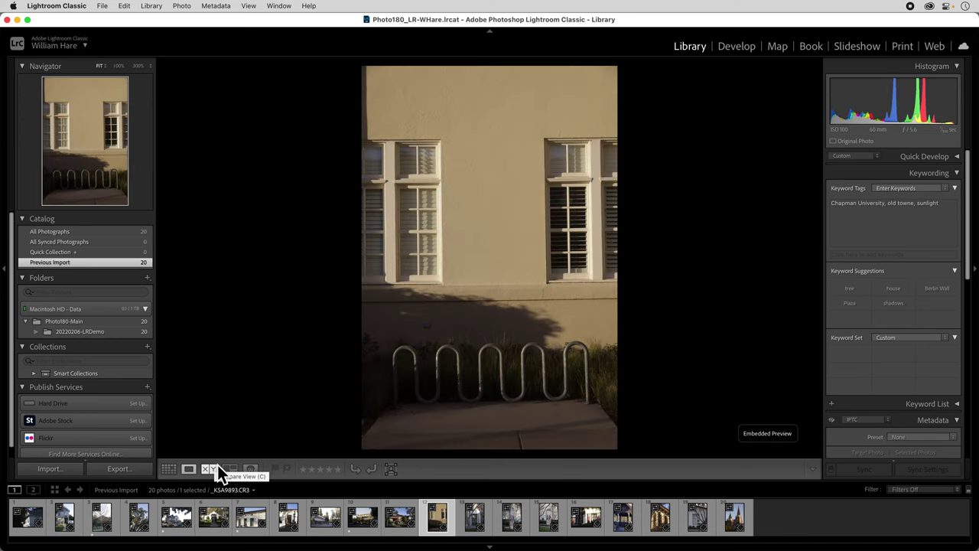
pyautogui.press('1')
# Continue to photo 20, giving one star to photo 15, the university building, white house and church.
pyautogui.press('Right')
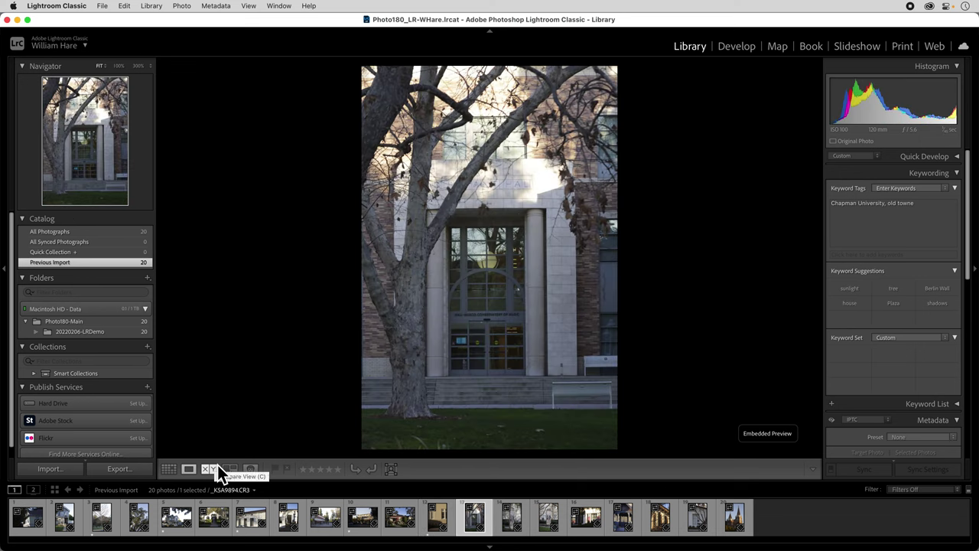
pyautogui.press('Right')
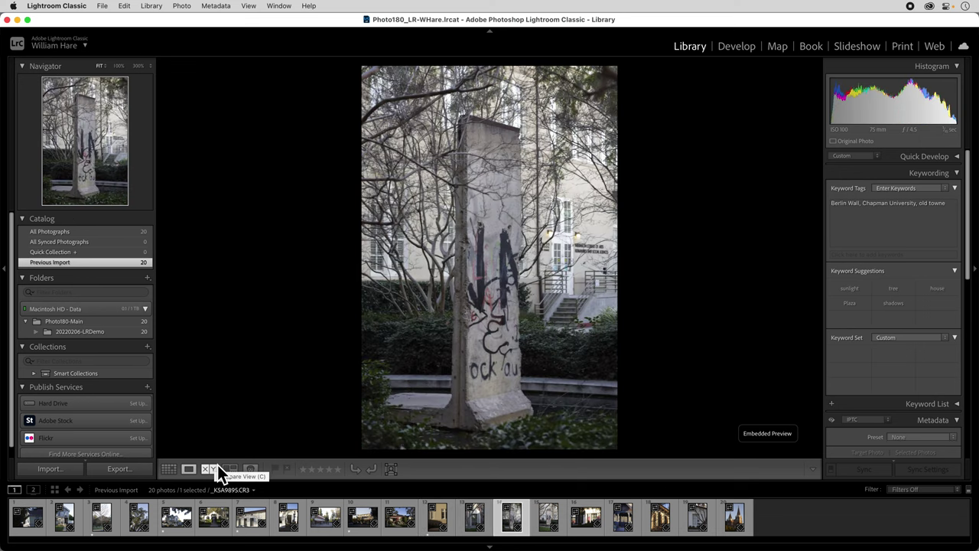
pyautogui.press('Right')
pyautogui.press('Left')
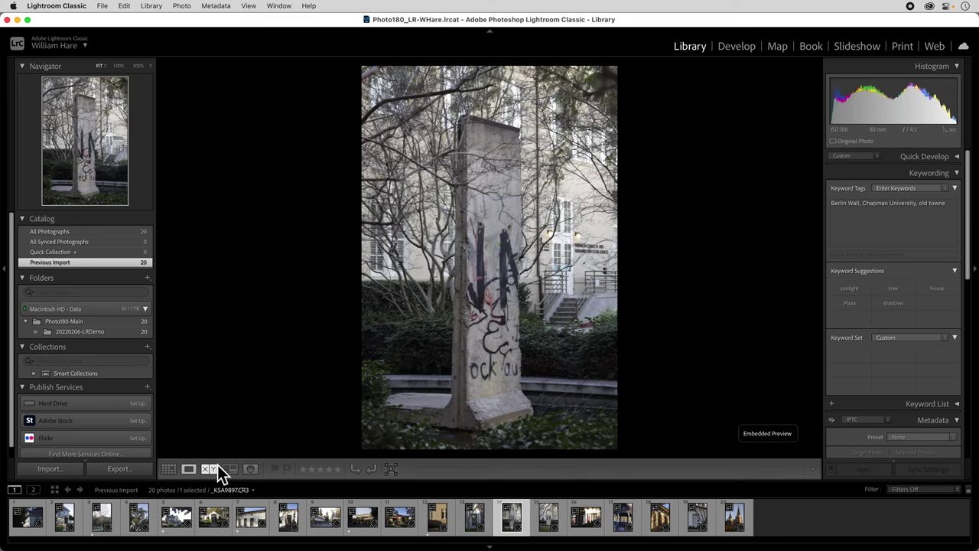
pyautogui.press('Right')
pyautogui.press('1')
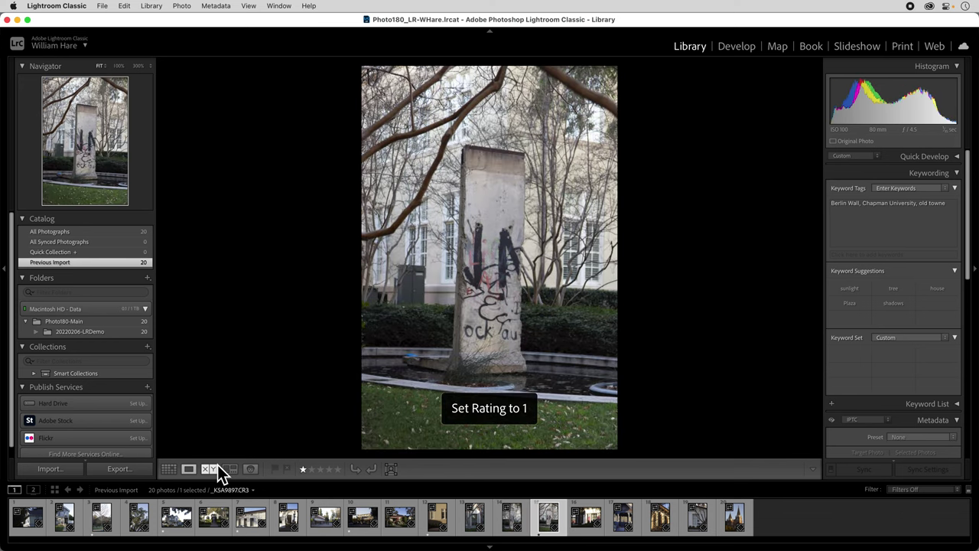
pyautogui.press('Right')
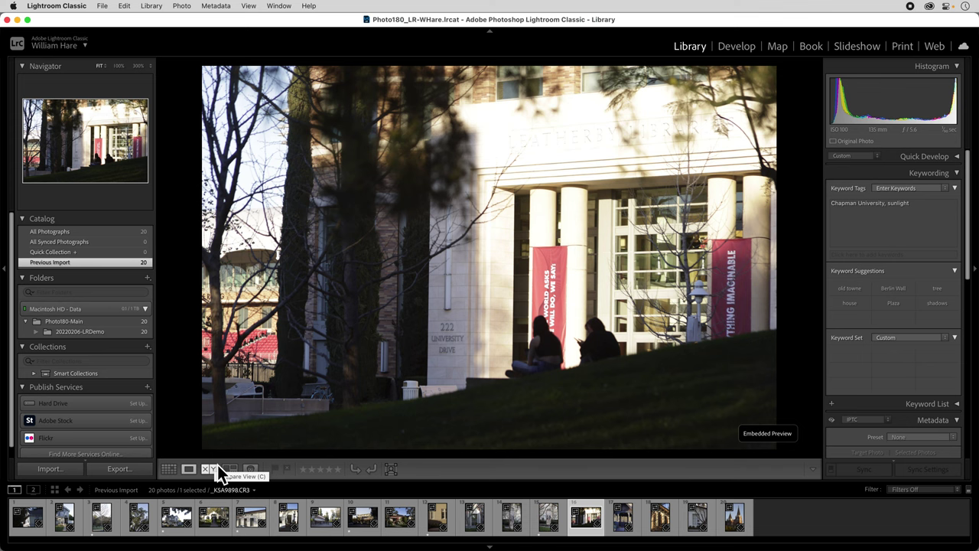
pyautogui.press('1')
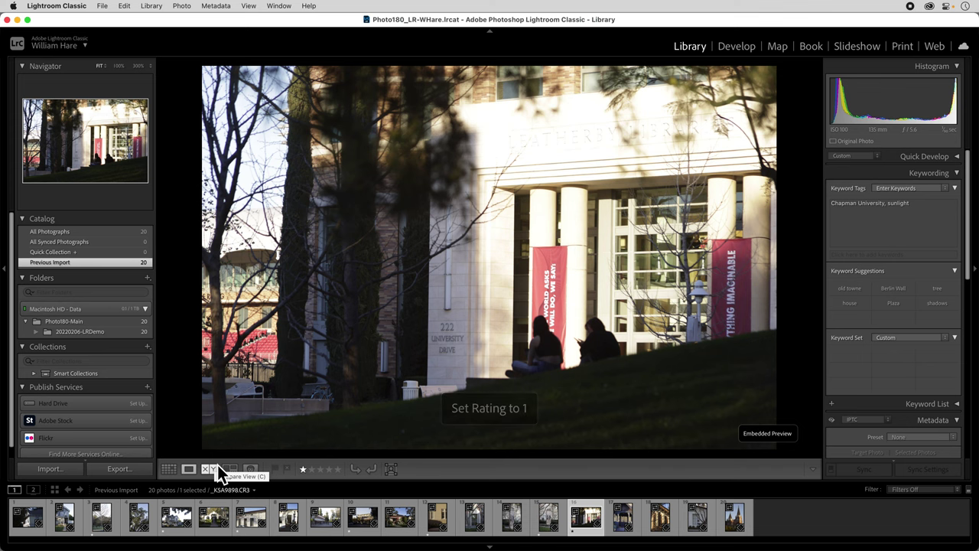
pyautogui.press('Right')
pyautogui.press('Right')
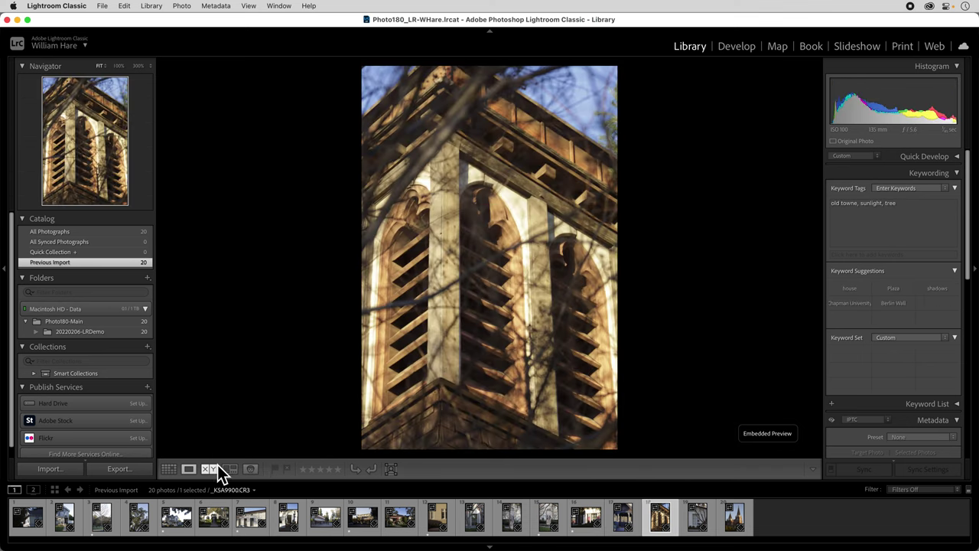
pyautogui.press('Right')
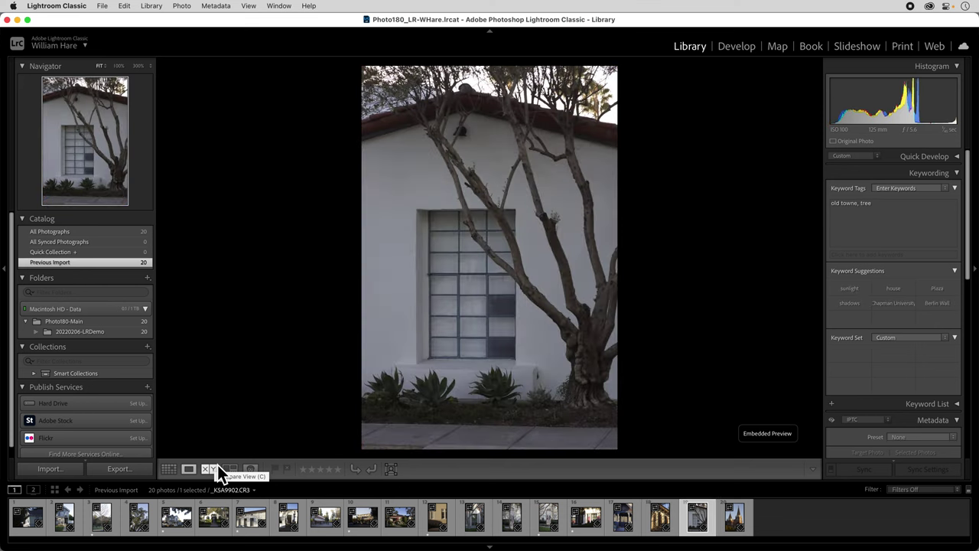
pyautogui.press('1')
pyautogui.press('Right')
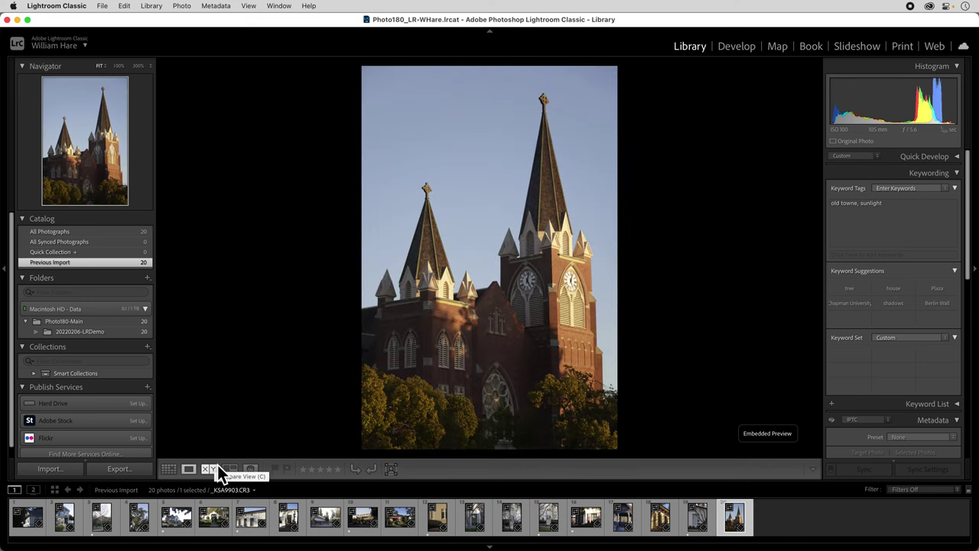
pyautogui.press('1')
# In Grid, filter by Attribute to photos rated one star or higher, then select the bare-tree photo.
pyautogui.click(169, 469)
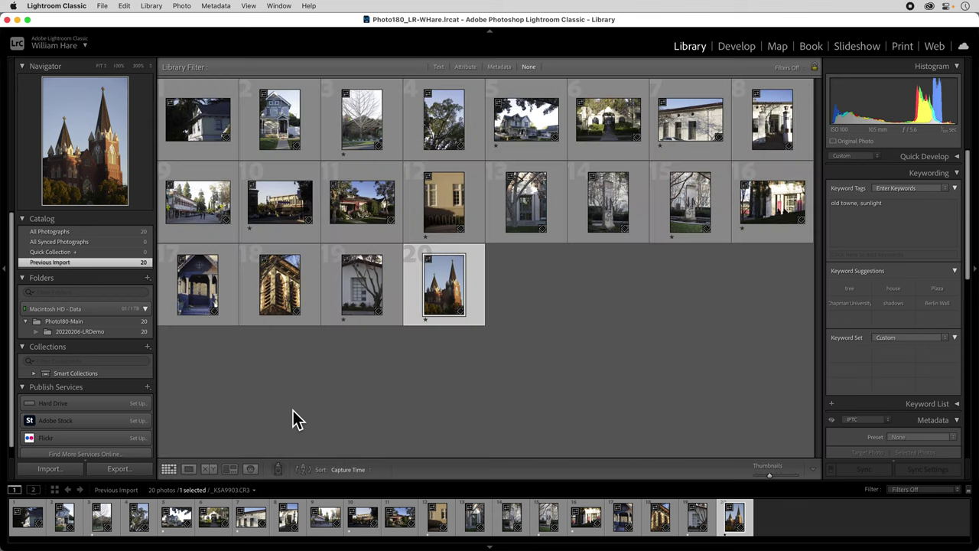
pyautogui.click(468, 68)
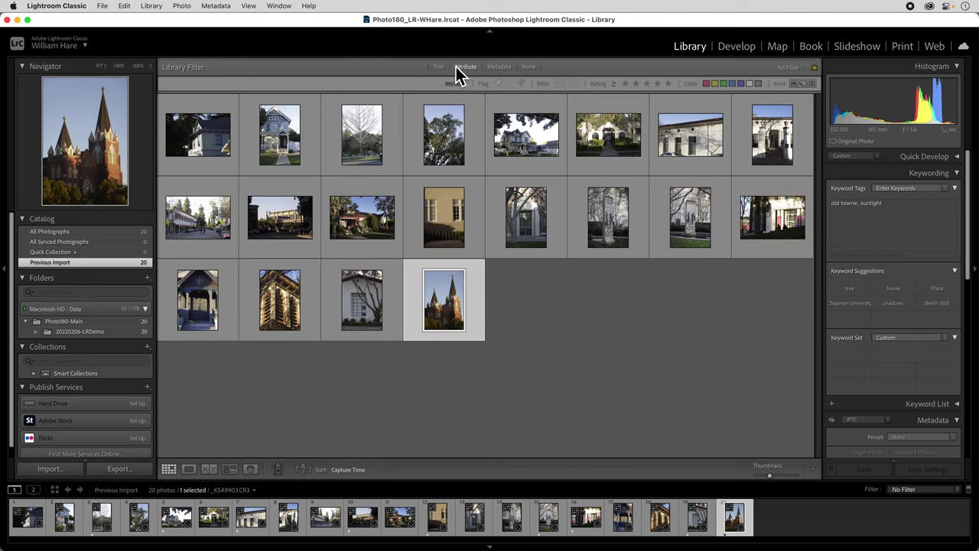
pyautogui.click(625, 84)
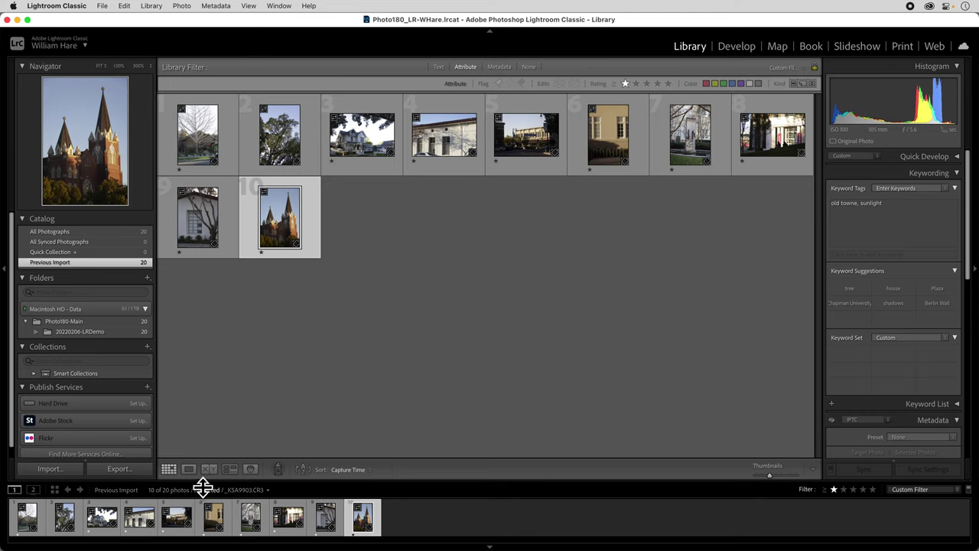
pyautogui.click(198, 150)
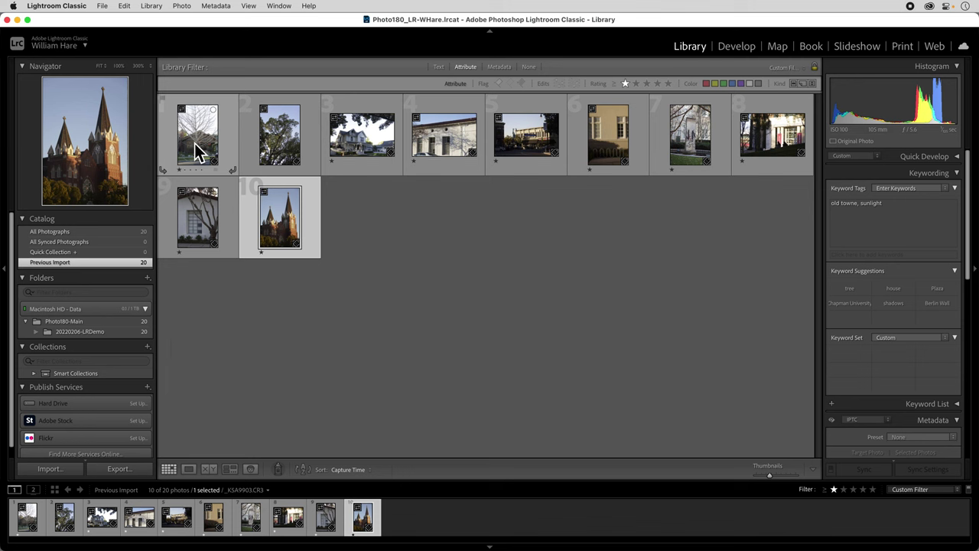
# View the bare-tree photo in Loupe and rate the next tree photo two stars.
pyautogui.click(188, 469)
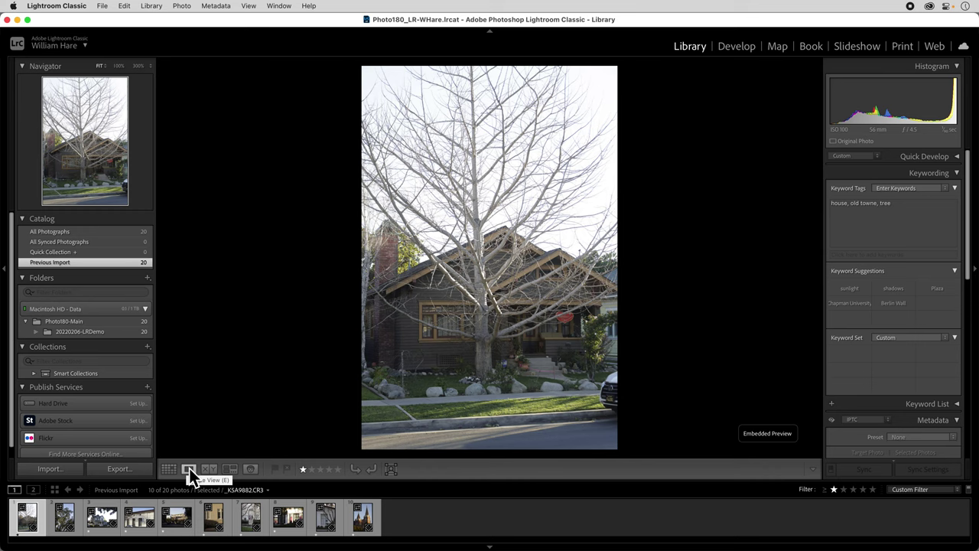
pyautogui.press('Right')
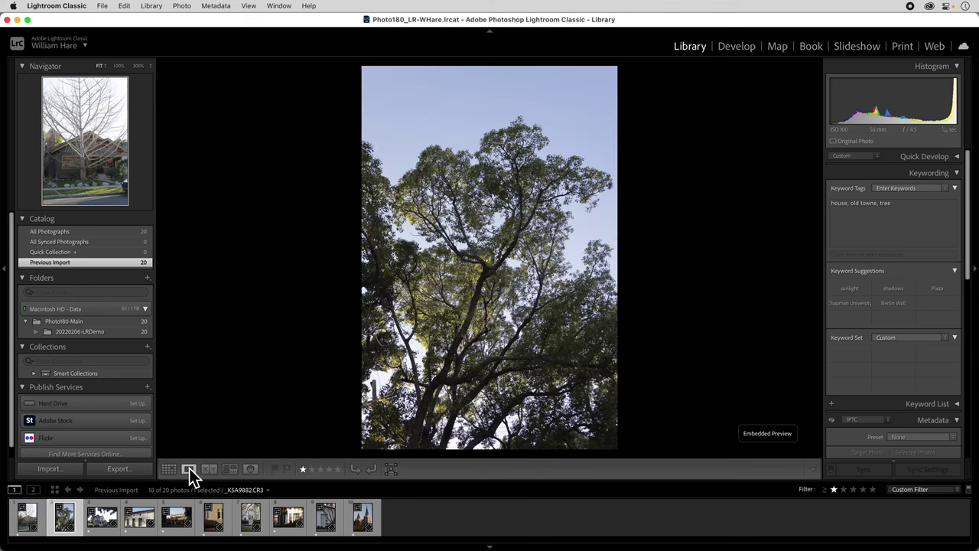
pyautogui.press('3')
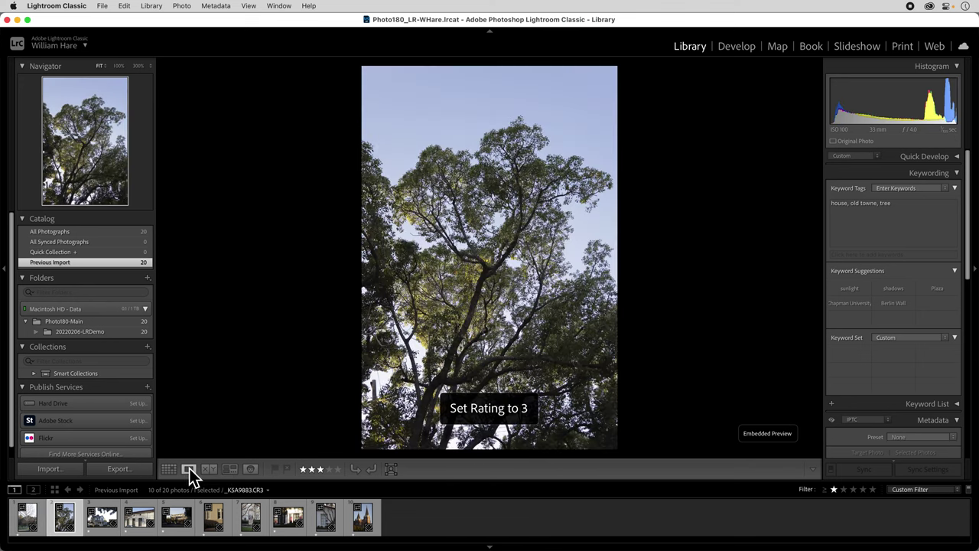
pyautogui.press('2')
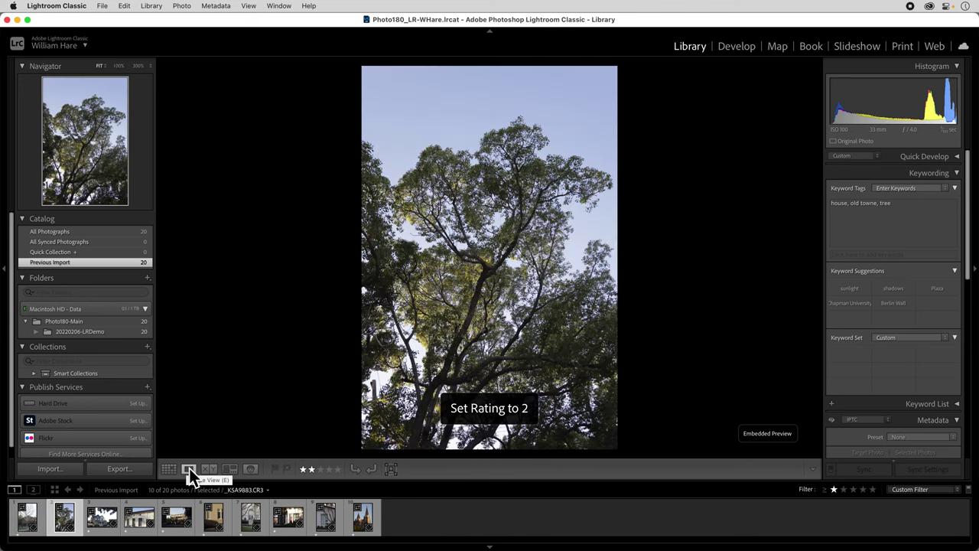
# Rate the white building, street scene, window and church photos two stars.
pyautogui.press('Right')
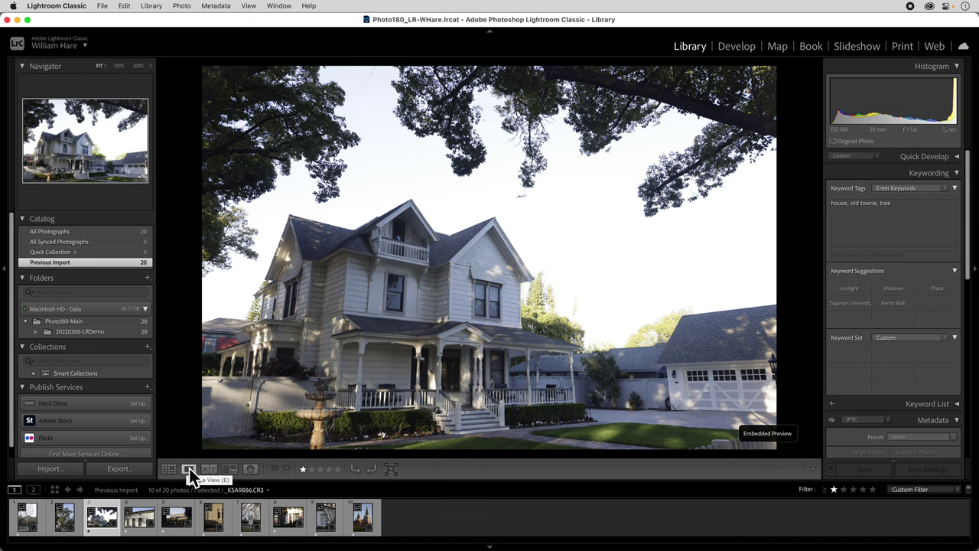
pyautogui.press('Right')
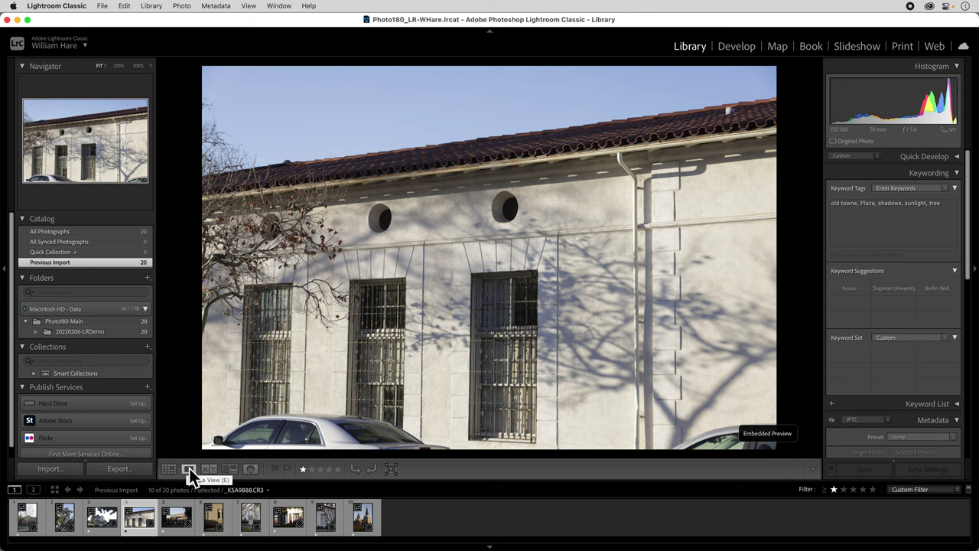
pyautogui.press('2')
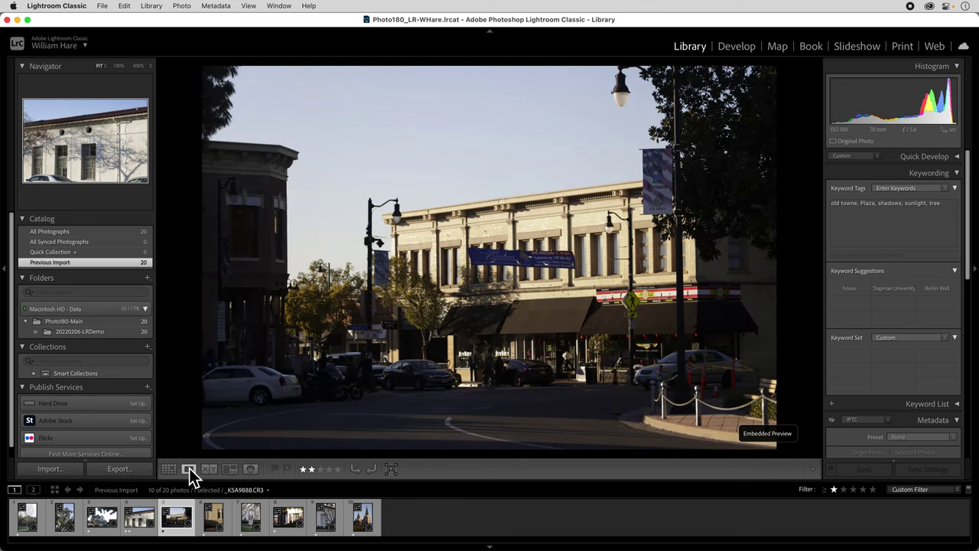
pyautogui.press('Right')
pyautogui.press('2')
pyautogui.press('Right')
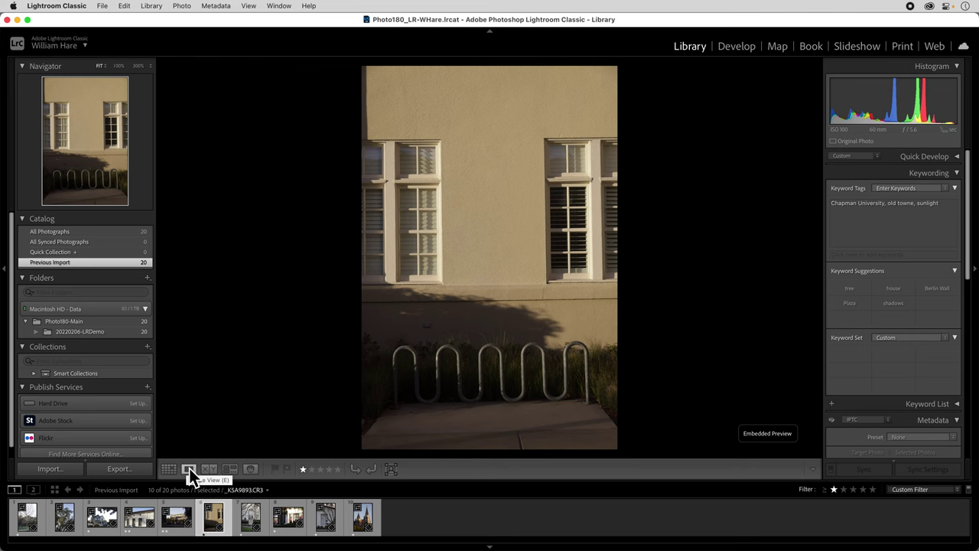
pyautogui.press('2')
pyautogui.press('Right')
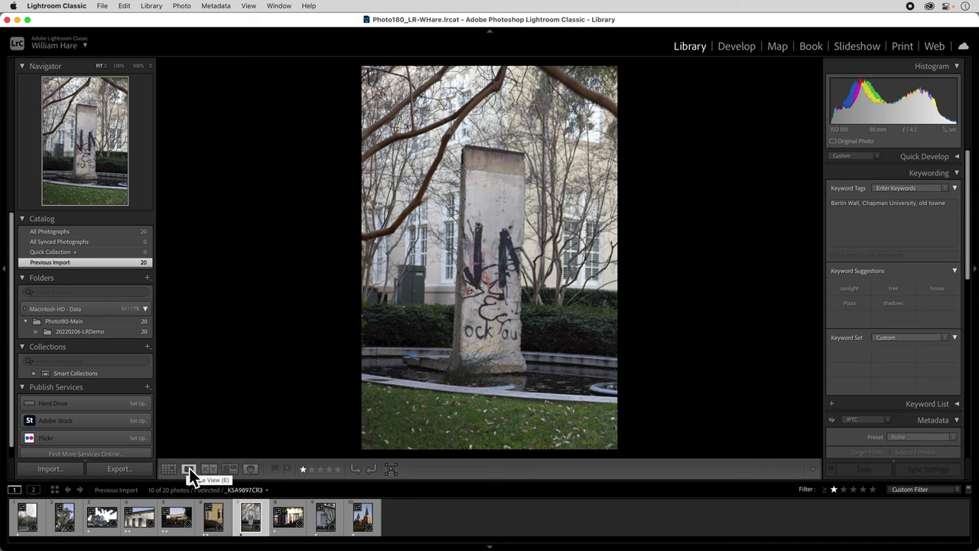
pyautogui.press('Right')
pyautogui.press('Right')
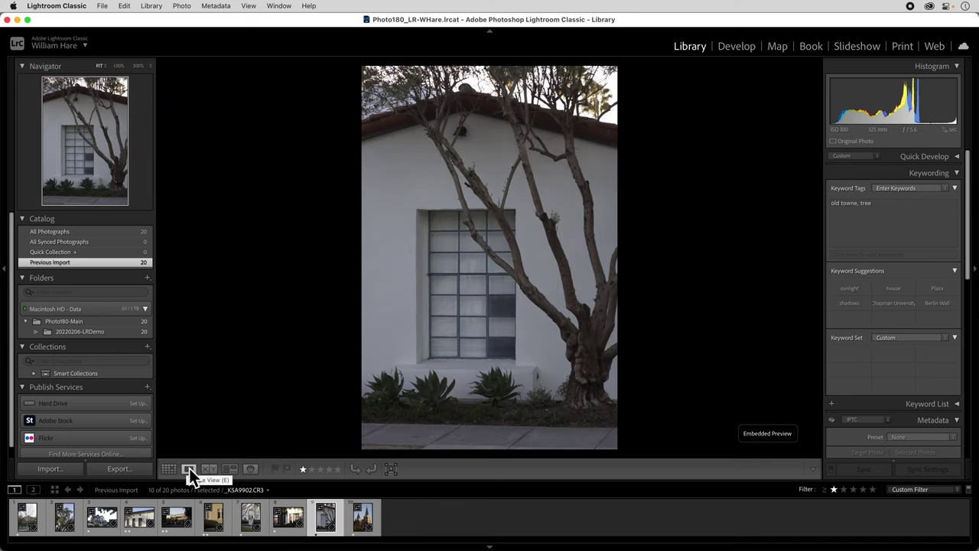
pyautogui.press('Right')
pyautogui.press('2')
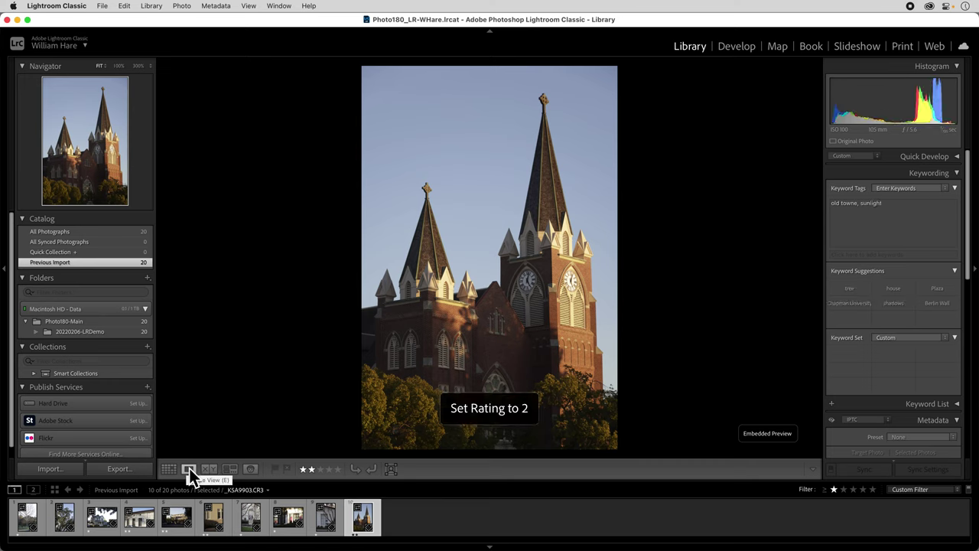
# Filter to two stars and up, revert to one star and up, and return to Grid.
pyautogui.click(847, 493)
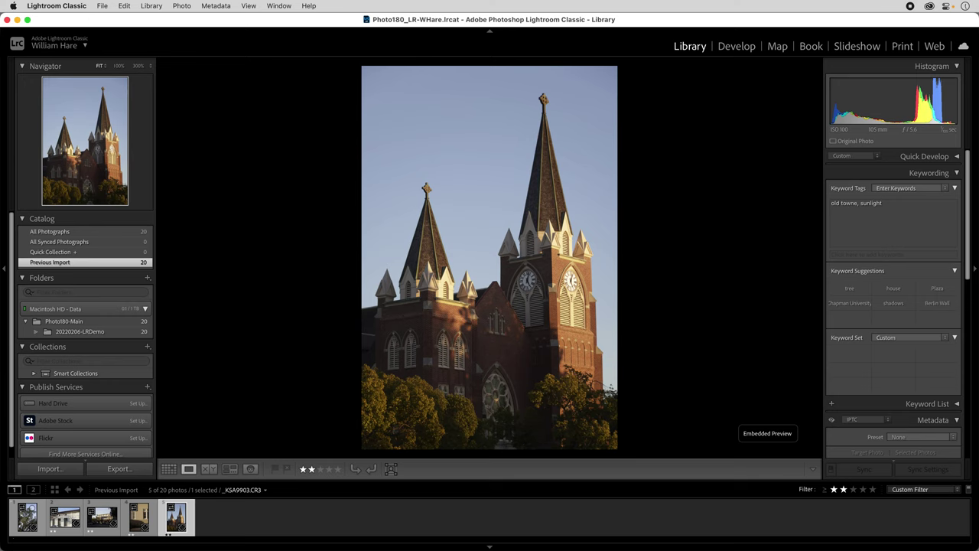
pyautogui.click(841, 493)
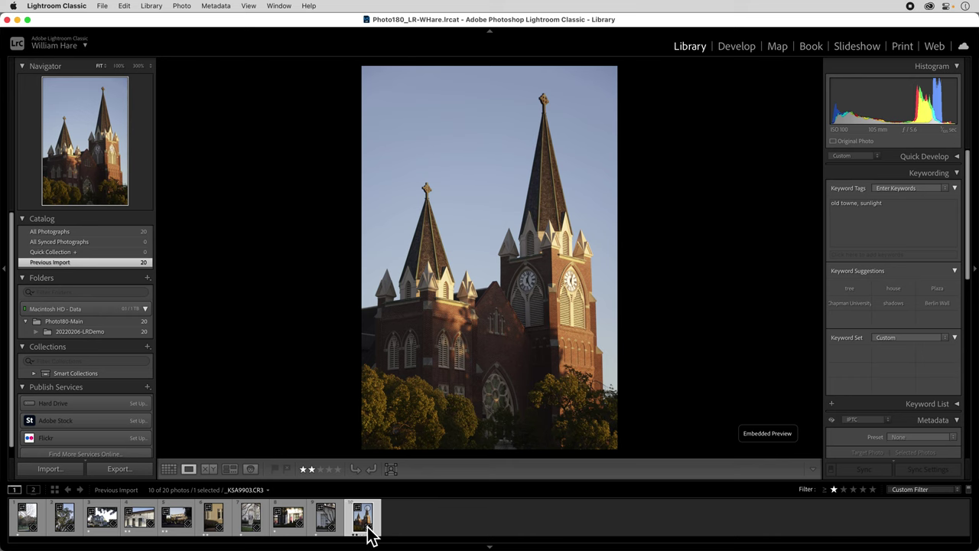
pyautogui.click(169, 469)
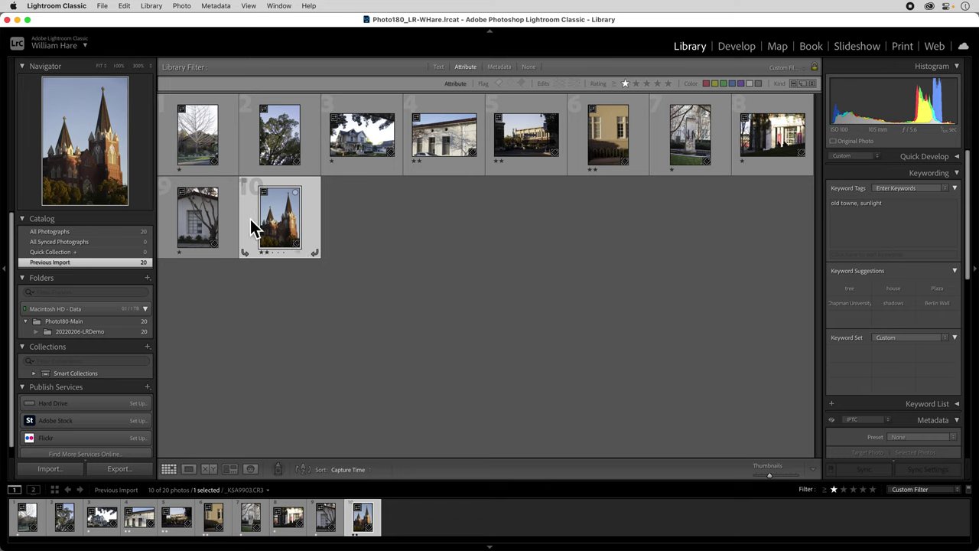
# Give the church photo a red colour label, then open View Options from its context menu.
pyautogui.click(298, 255)
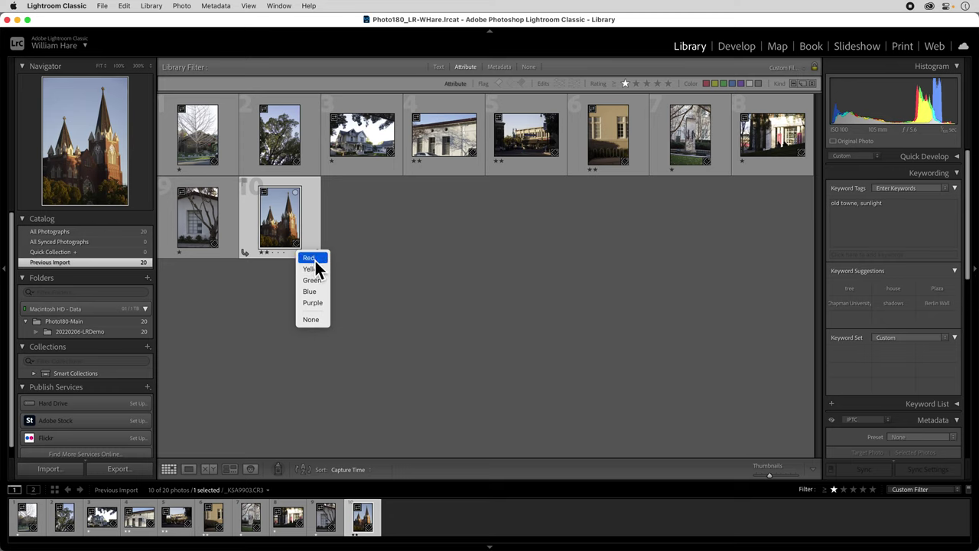
pyautogui.click(315, 258)
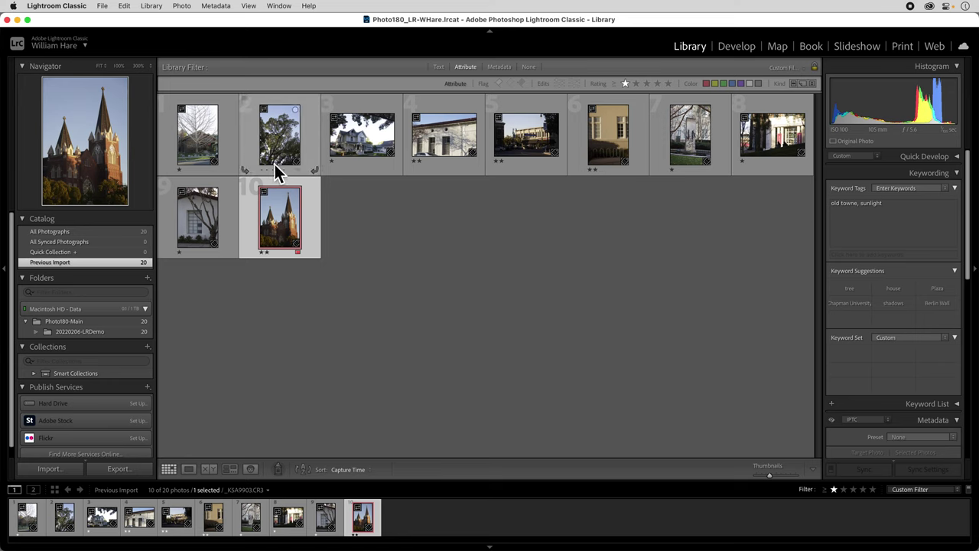
pyautogui.rightClick(310, 188)
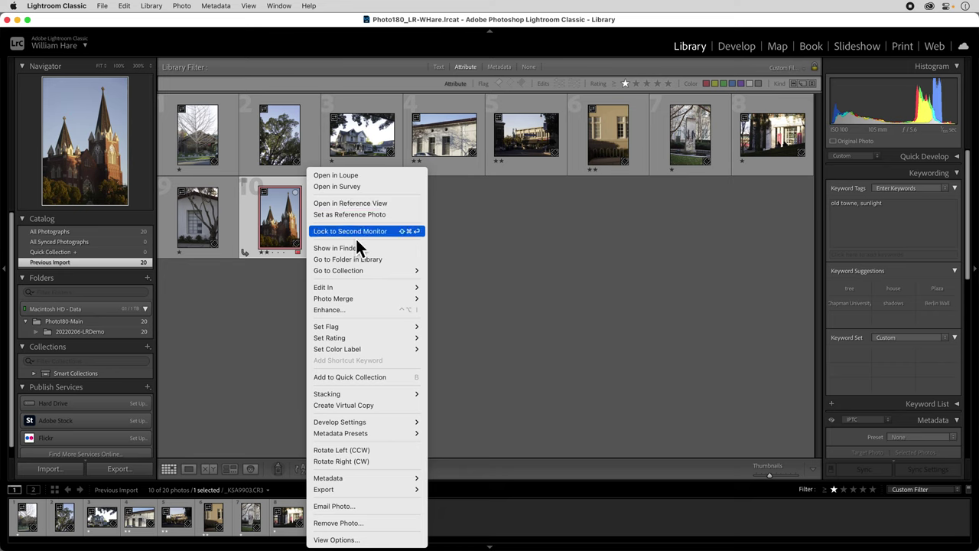
pyautogui.moveTo(357, 301)
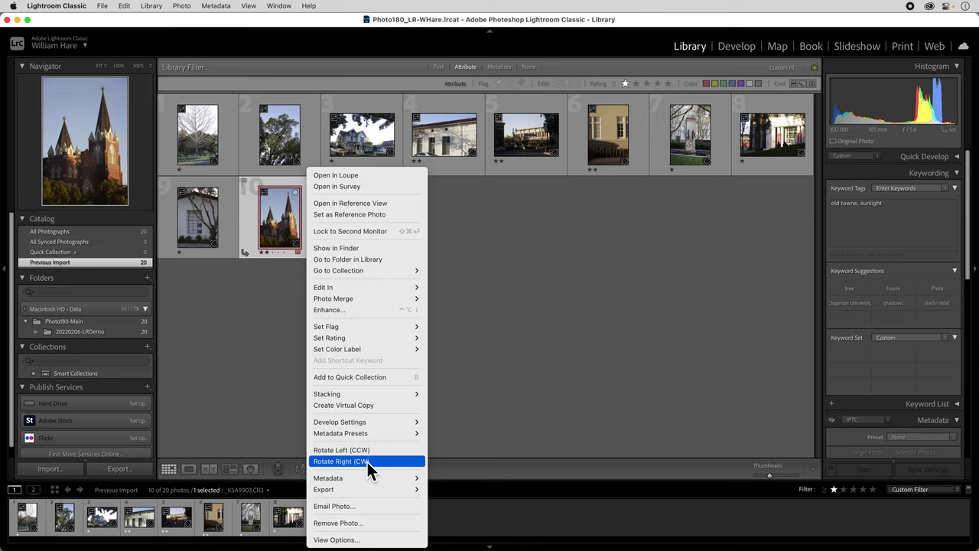
pyautogui.click(335, 540)
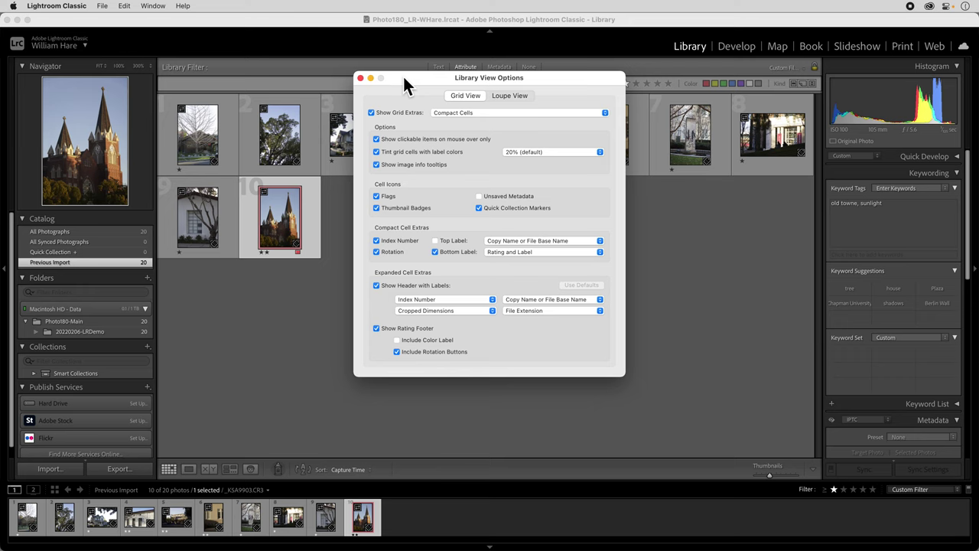
pyautogui.moveTo(406, 84); pyautogui.dragTo(541, 161)
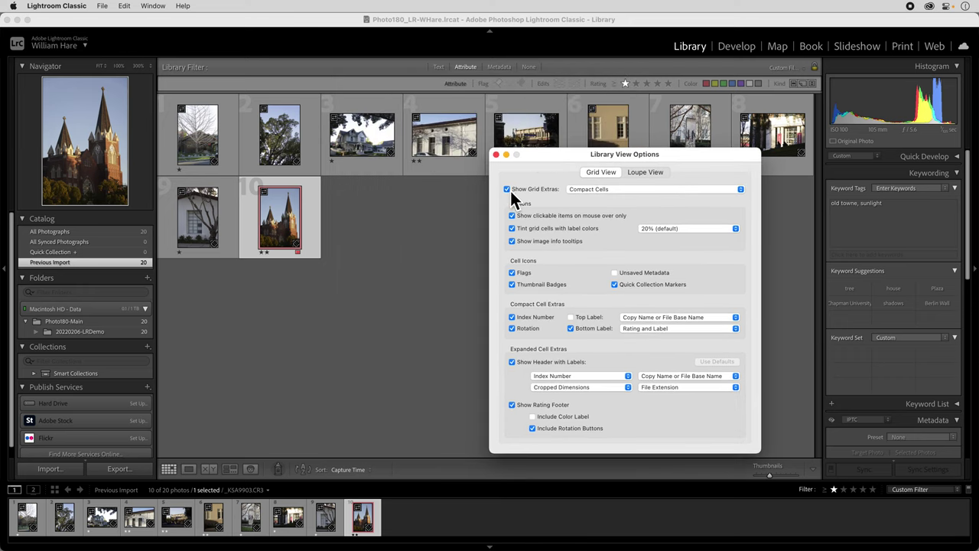
pyautogui.click(507, 190)
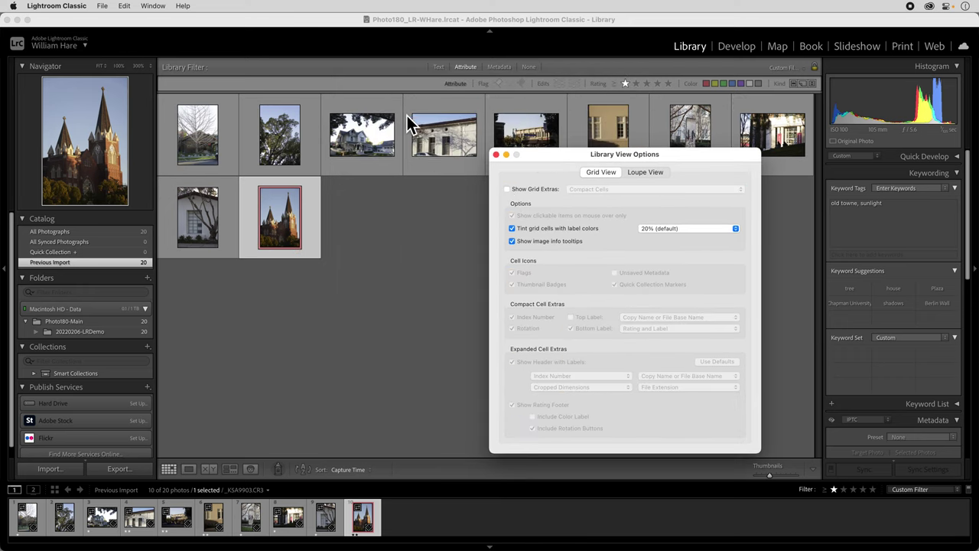
pyautogui.click(508, 190)
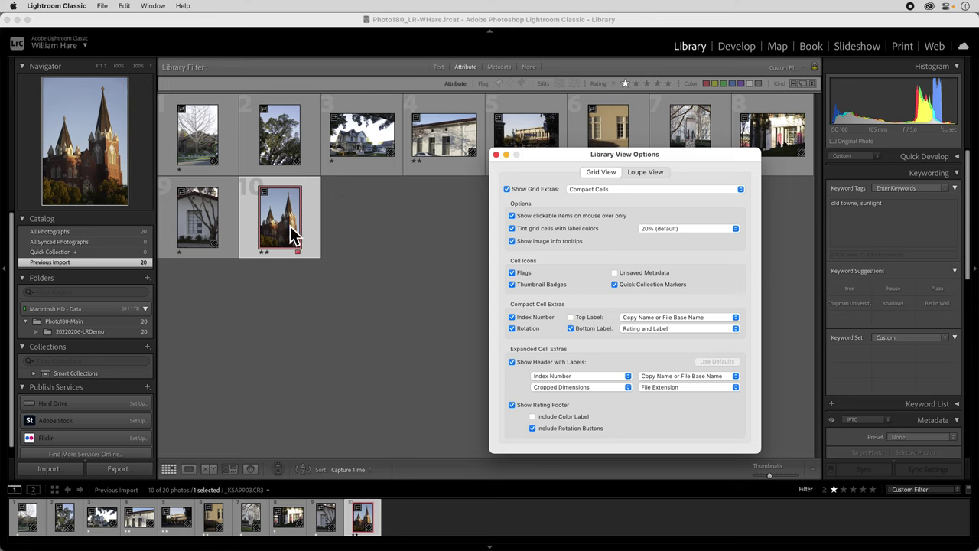
pyautogui.click(513, 229)
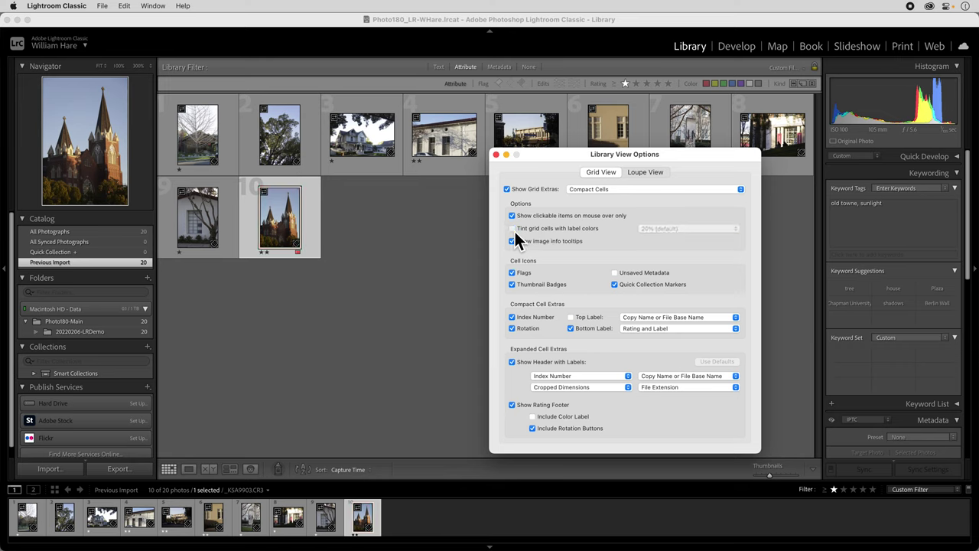
pyautogui.click(513, 229)
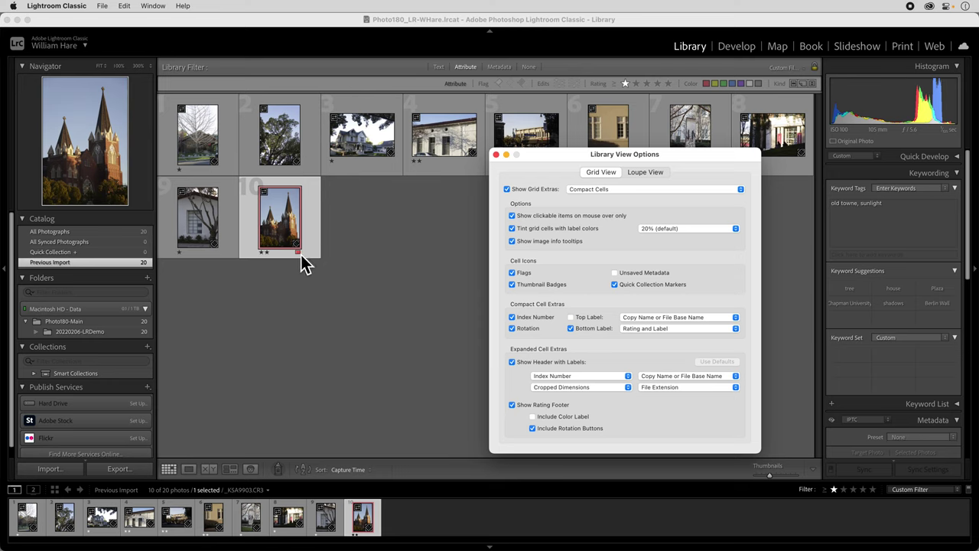
pyautogui.click(657, 228)
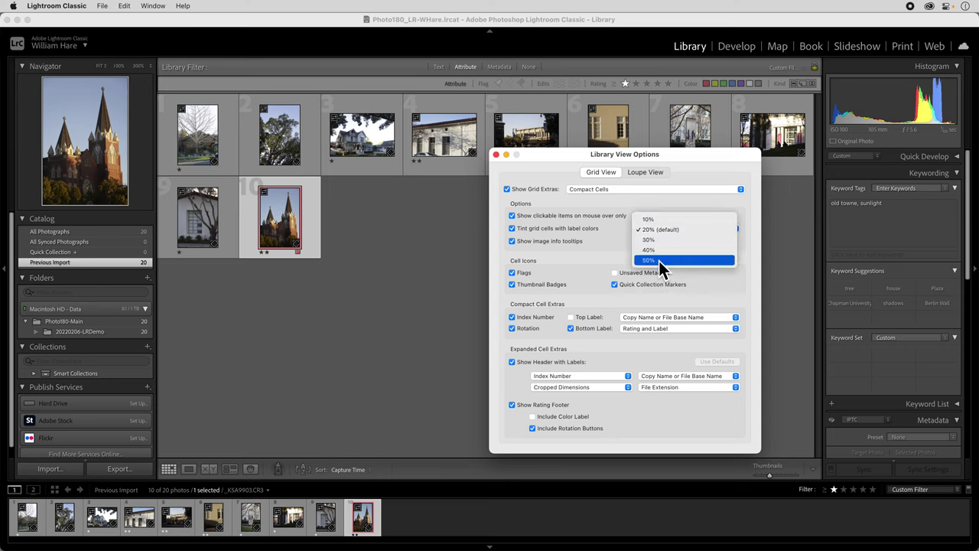
pyautogui.click(662, 268)
pyautogui.click(664, 228)
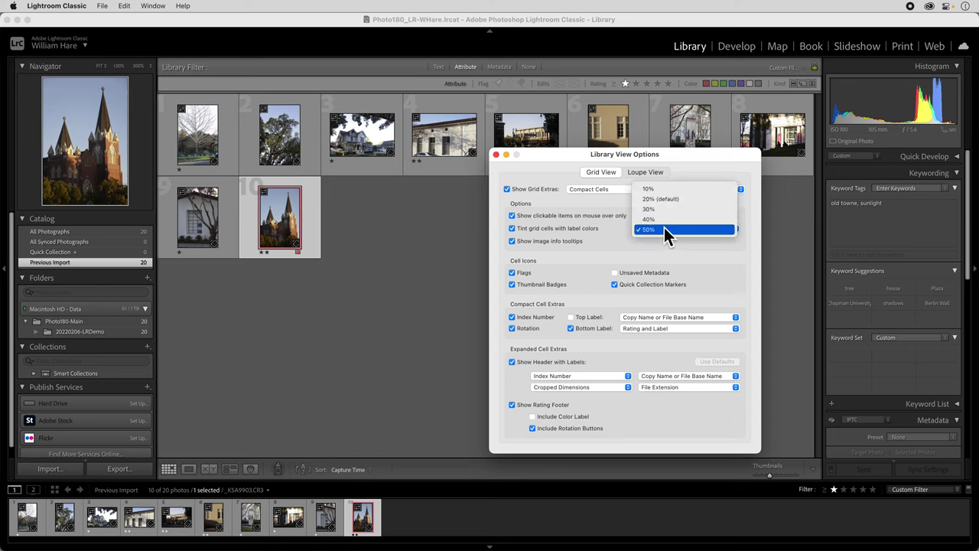
pyautogui.click(659, 199)
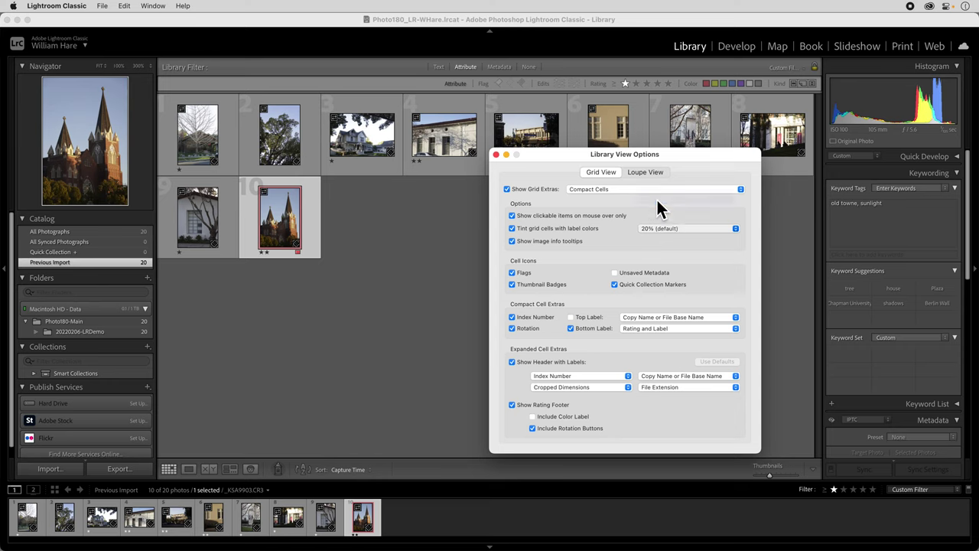
# Preview Index Number, Rotation and Top Label toggles without keeping changes, then uncheck Show Header with Labels.
pyautogui.click(514, 319)
pyautogui.click(514, 320)
pyautogui.click(514, 332)
pyautogui.click(512, 329)
pyautogui.click(573, 316)
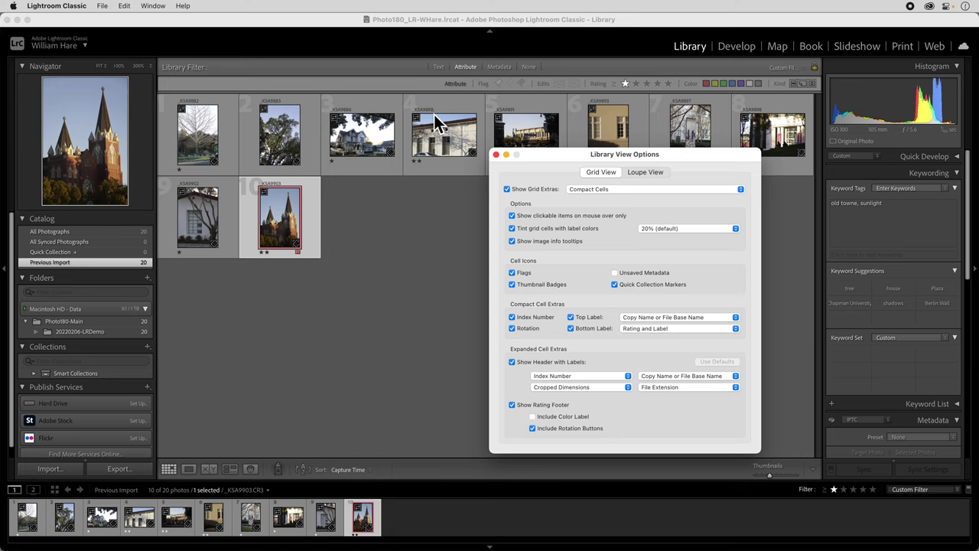
pyautogui.click(657, 319)
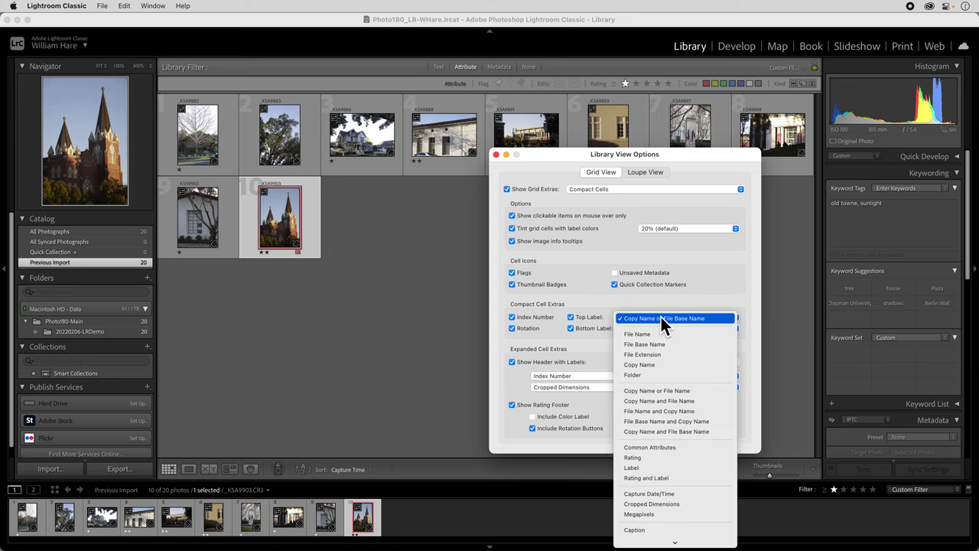
pyautogui.click(570, 319)
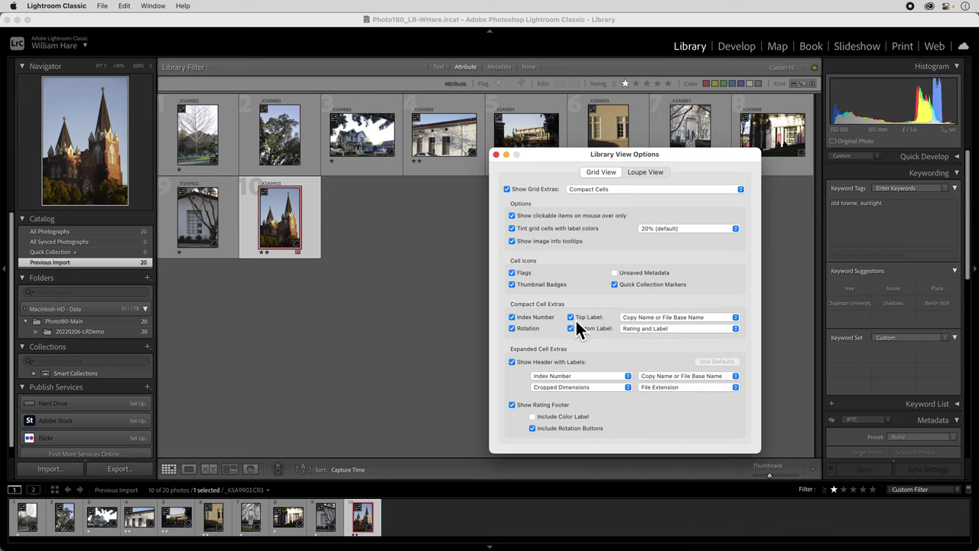
pyautogui.click(572, 318)
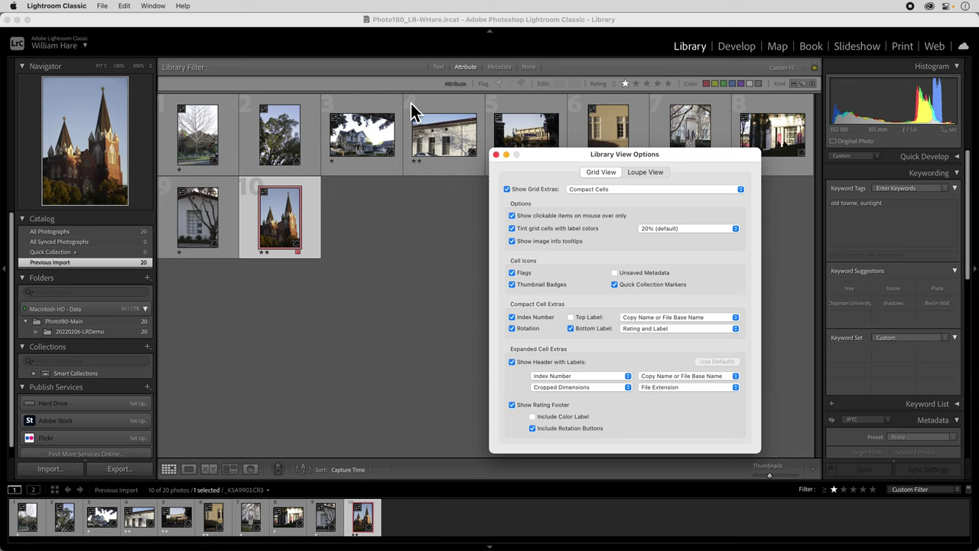
pyautogui.click(544, 362)
# In Loupe View settings, try Info 2 and Info 1 overlays, leave Info Overlay off, and close.
pyautogui.click(649, 170)
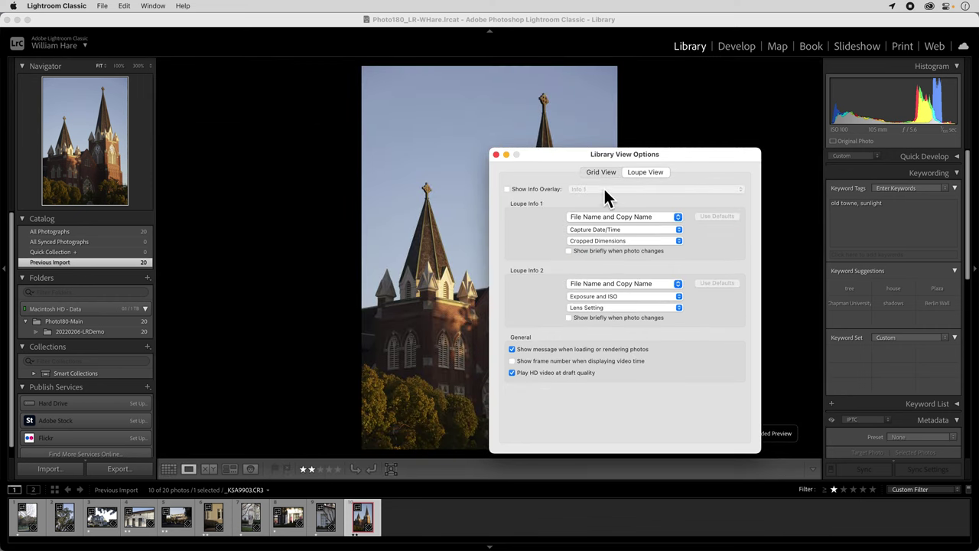
pyautogui.moveTo(574, 153); pyautogui.dragTo(720, 132)
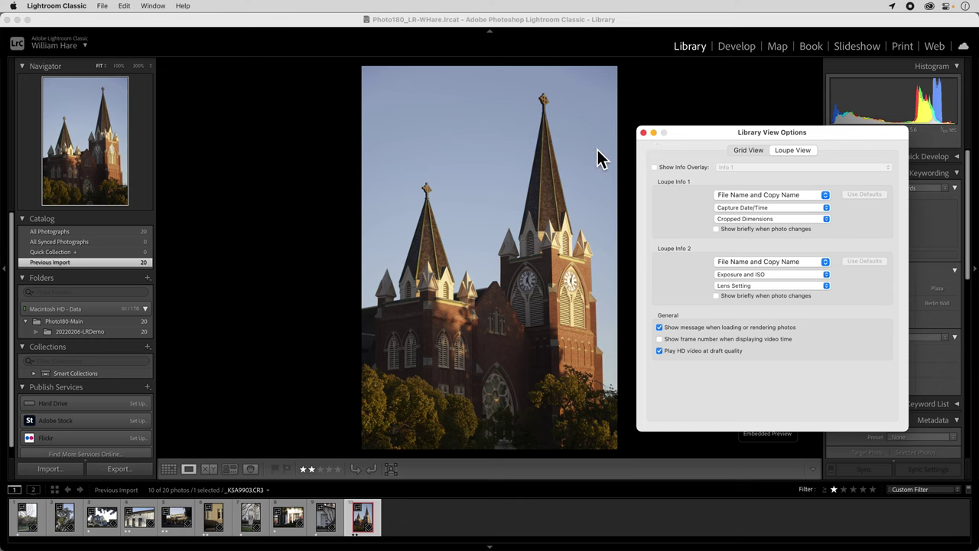
pyautogui.click(667, 170)
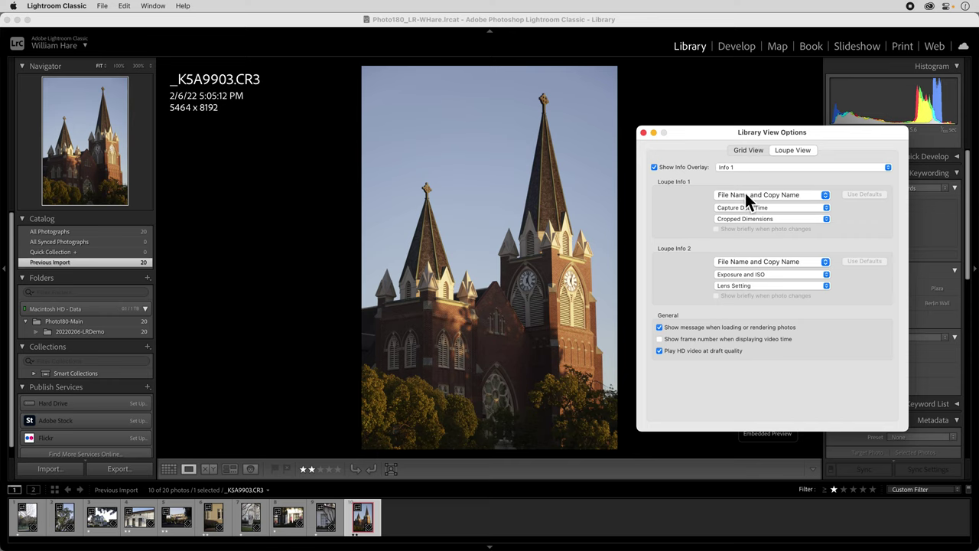
pyautogui.click(746, 168)
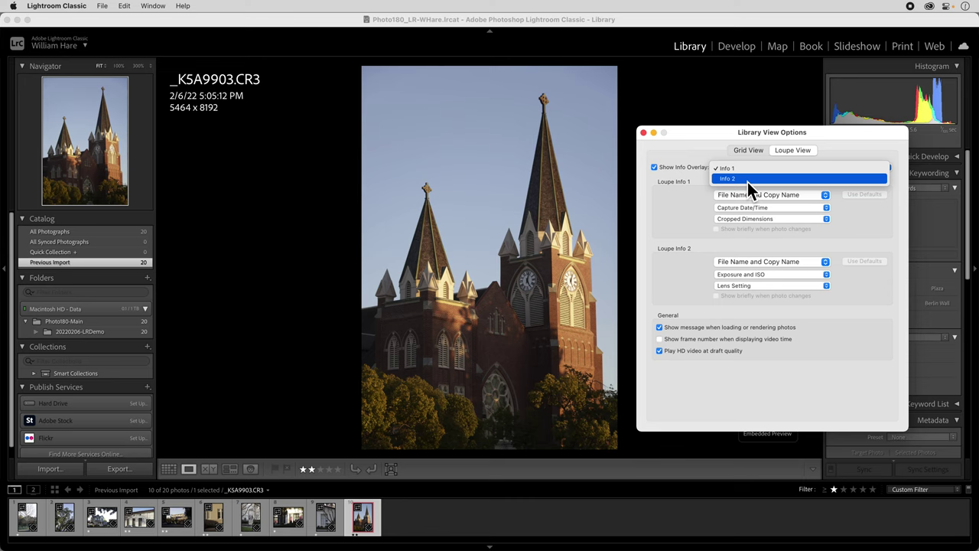
pyautogui.click(745, 177)
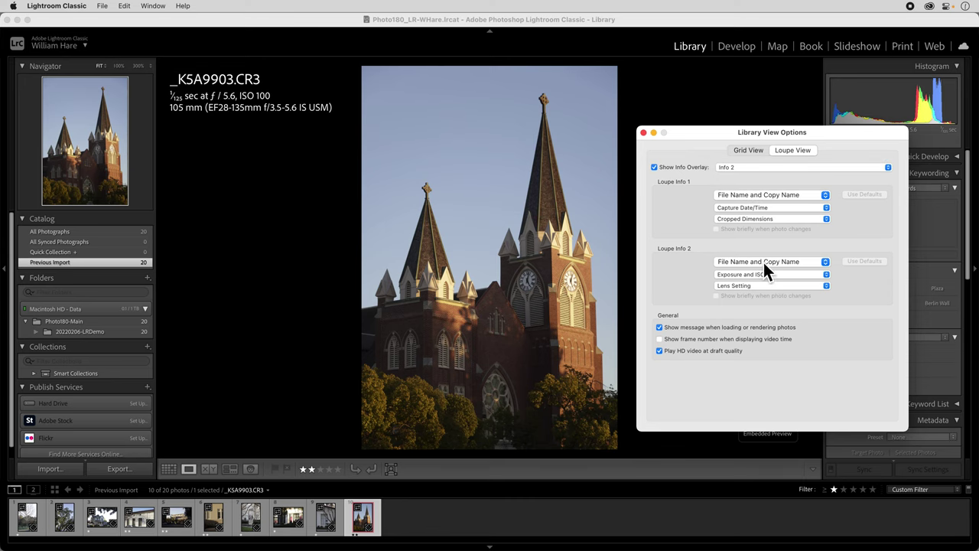
pyautogui.click(758, 168)
pyautogui.click(757, 159)
pyautogui.click(654, 167)
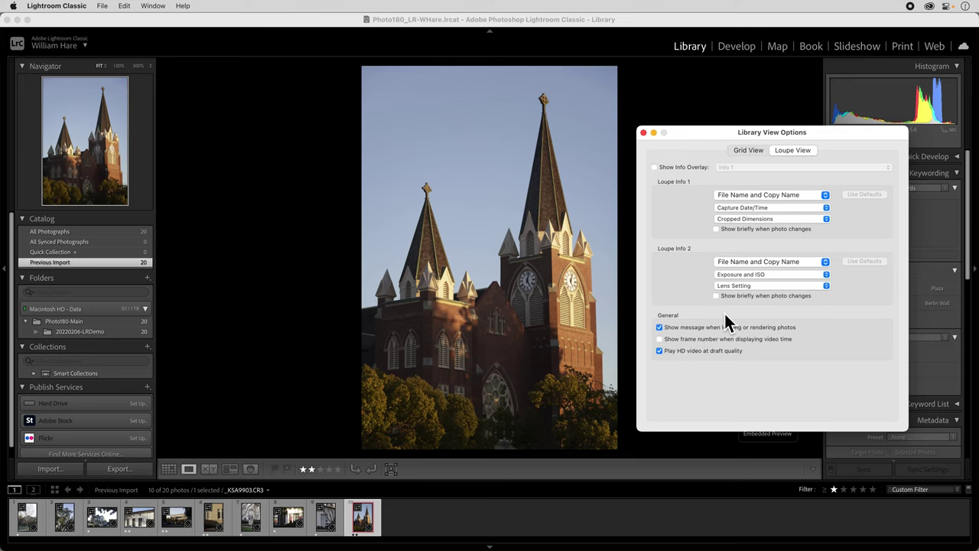
pyautogui.click(643, 133)
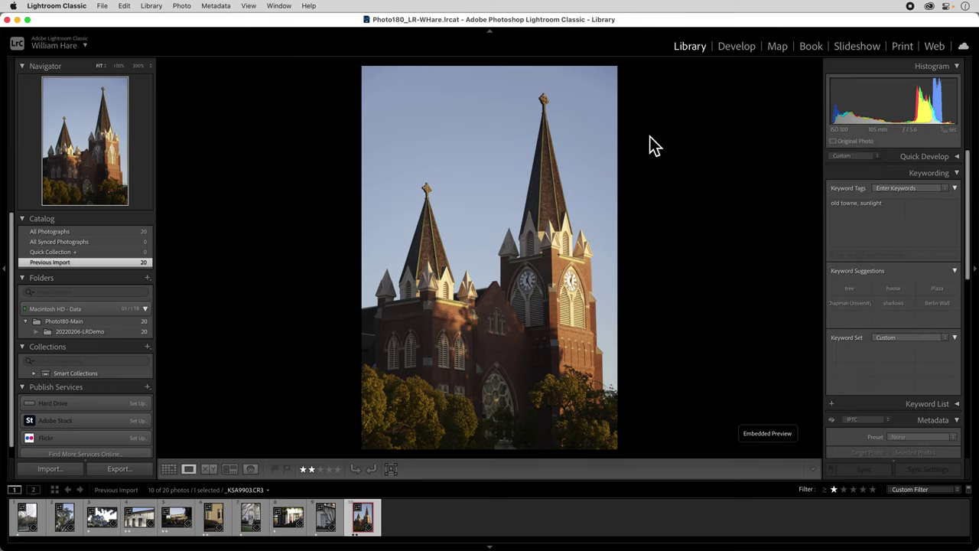
# Return to Grid view and set the Library Filter to None to show all 20 photos.
pyautogui.click(169, 469)
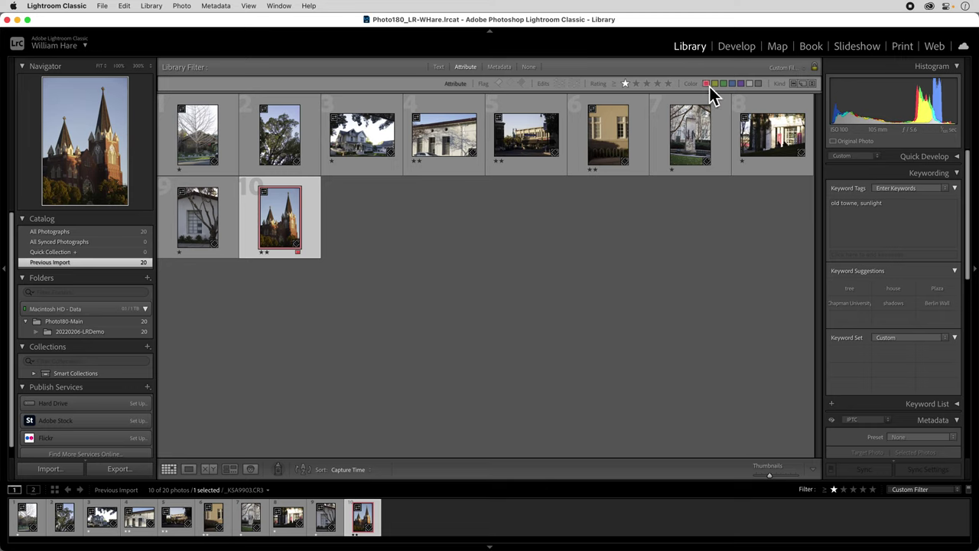
pyautogui.click(466, 67)
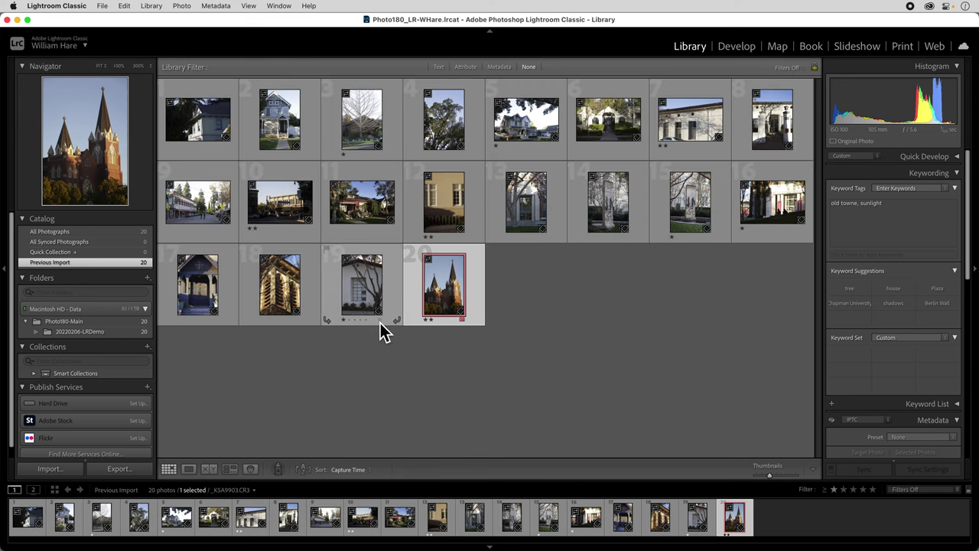
pyautogui.click(186, 6)
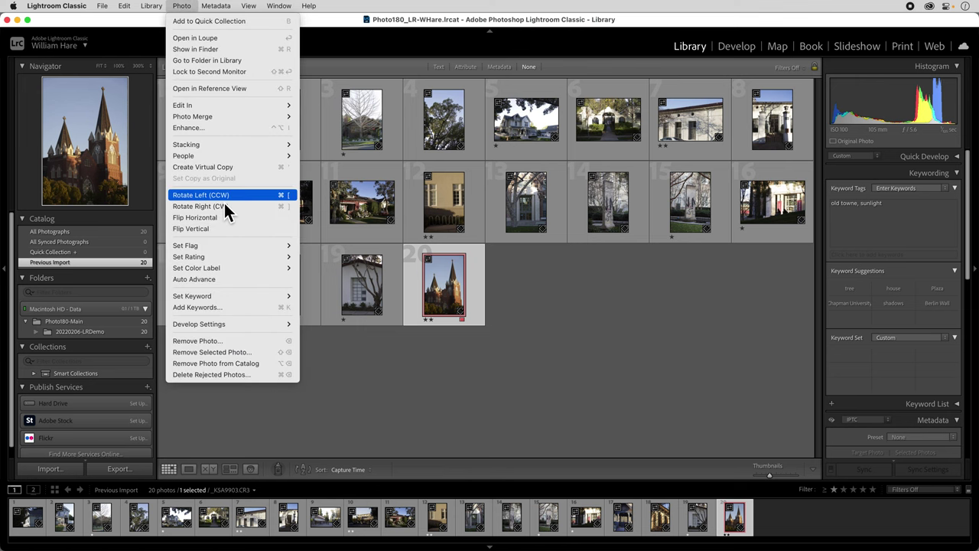
pyautogui.click(182, 5)
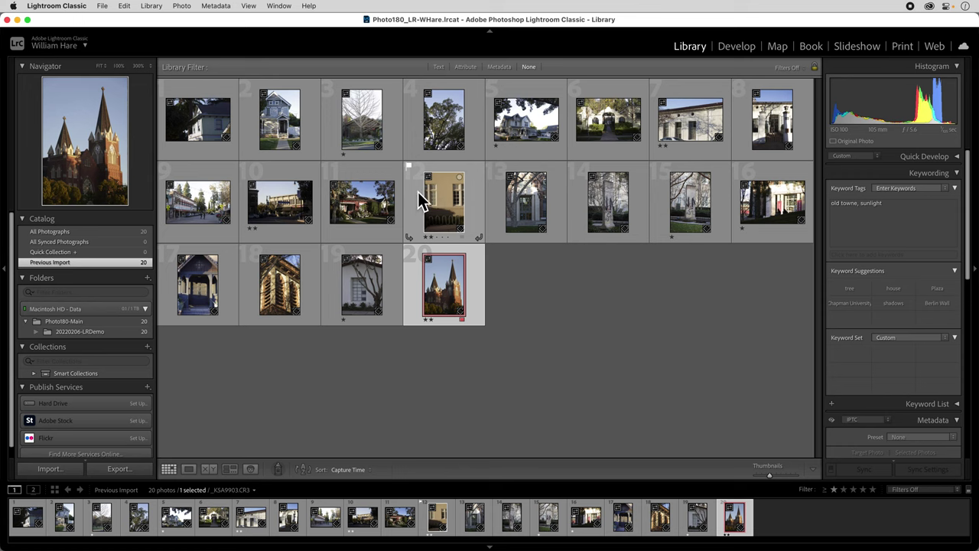
# Flag photo 13 as a pick, unflag it, mark it rejected, then unflag it again.
pyautogui.click(527, 197)
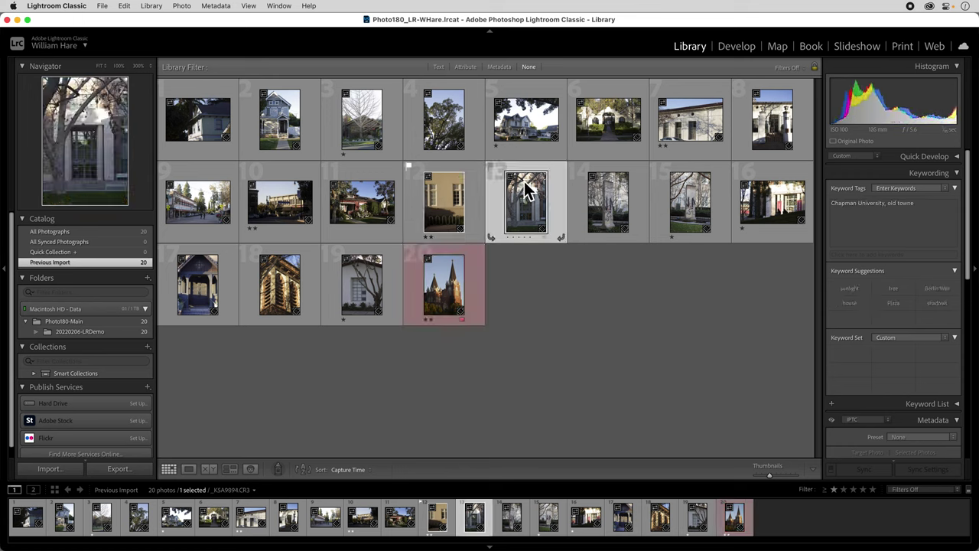
pyautogui.press('p')
pyautogui.press('u')
pyautogui.press('x')
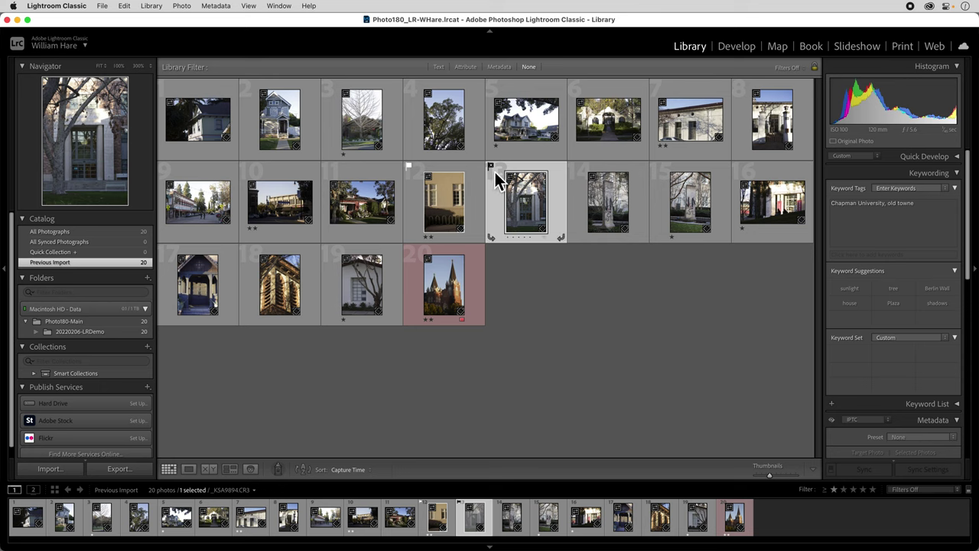
pyautogui.press('u')
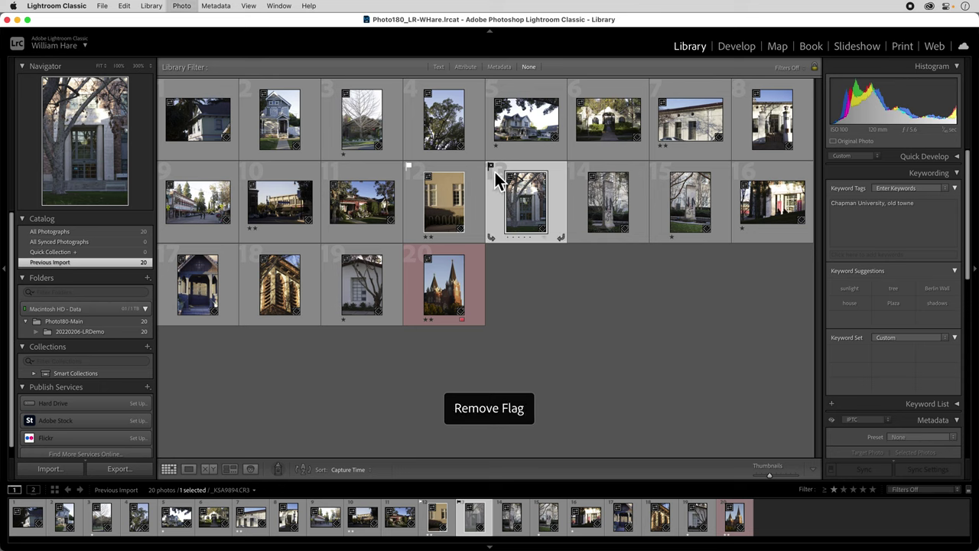
# Remove the pick flag from photo 12 and deselect all photos.
pyautogui.click(448, 208)
pyautogui.press('u')
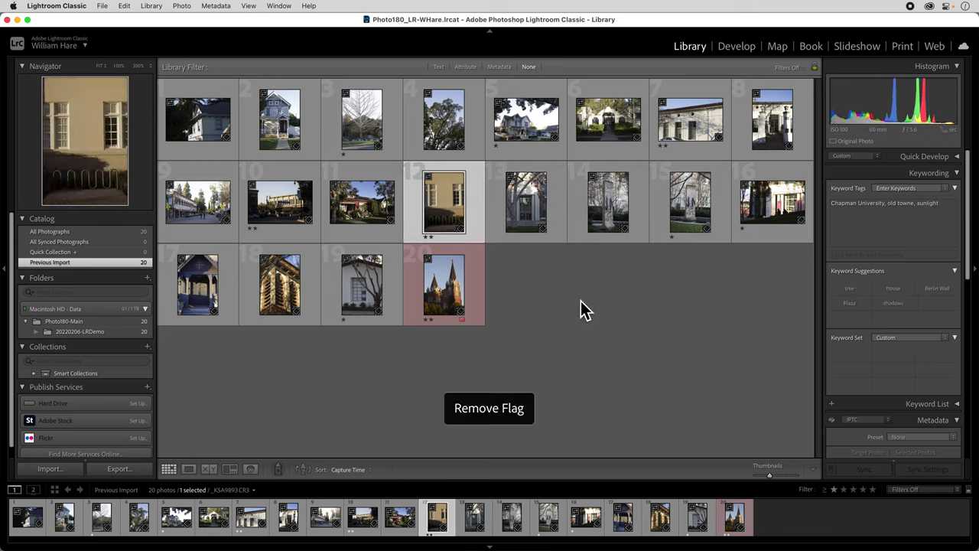
pyautogui.click(583, 309)
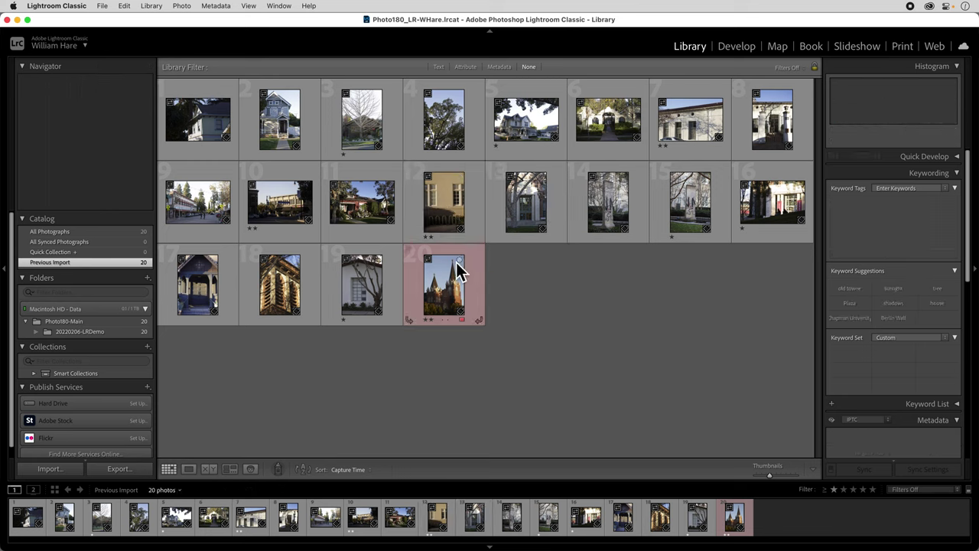